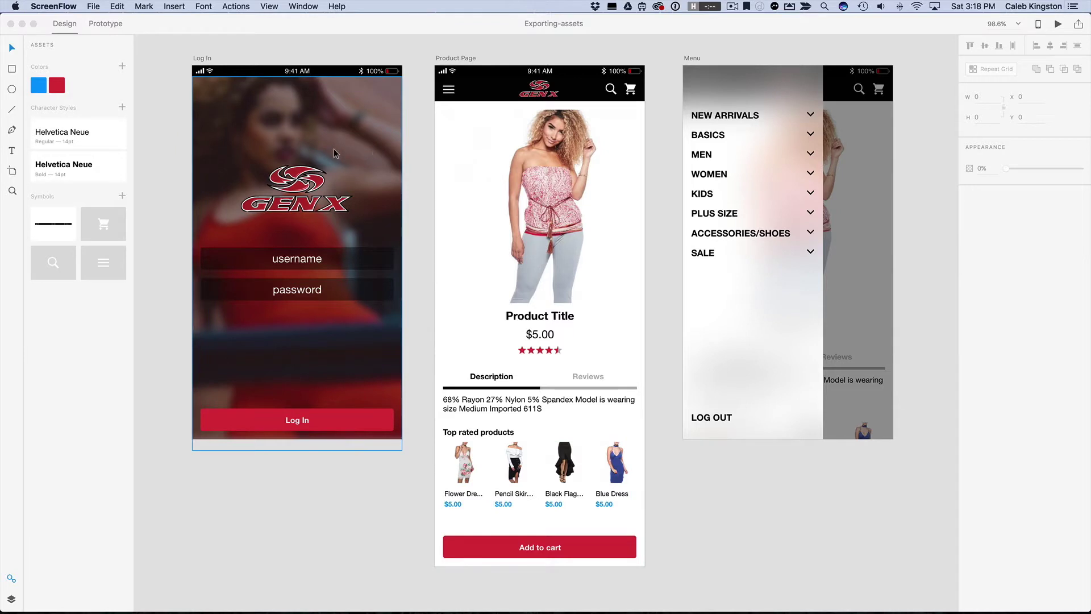
- Ungroup the Product Page star rating into five separate stars and show the layer list
{"action": "left_click", "coordinate": [448, 92]}
{"action": "left_click", "coordinate": [449, 92]}
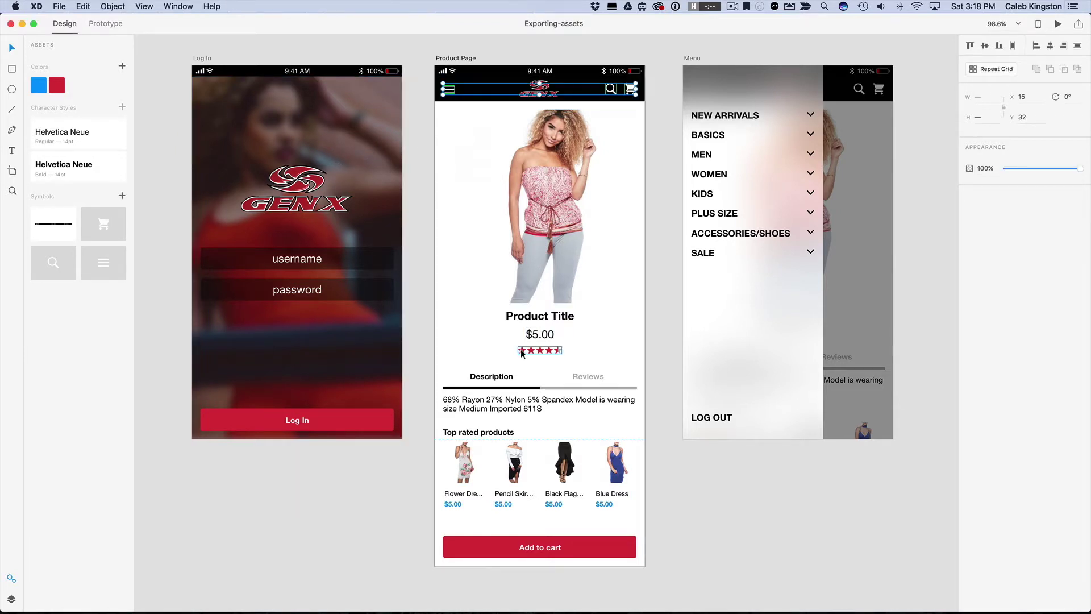
{"action": "left_click", "coordinate": [550, 351]}
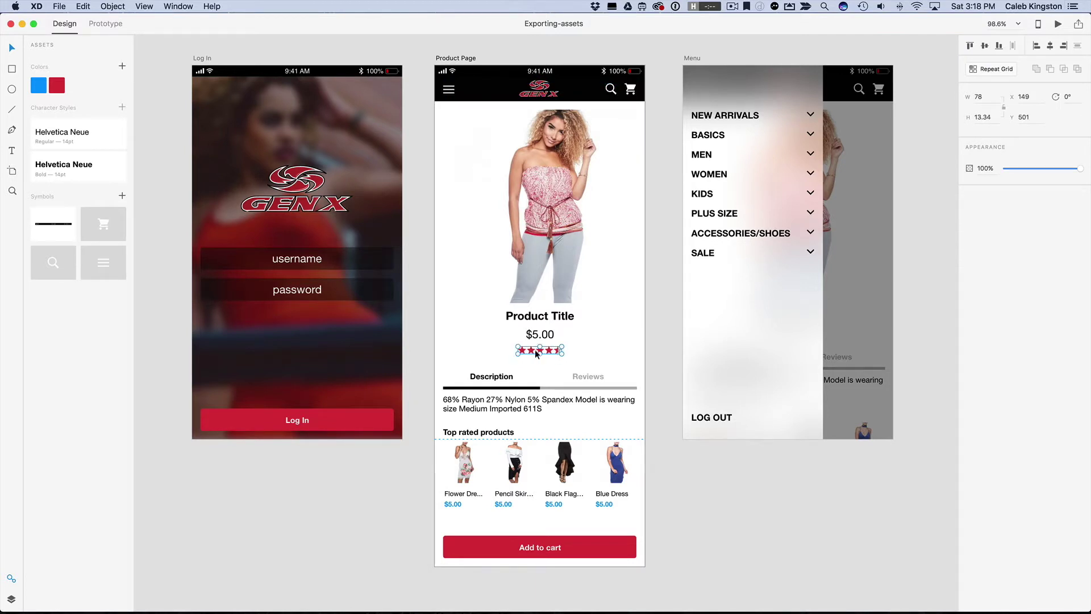
{"action": "key", "text": "shift+super+g"}
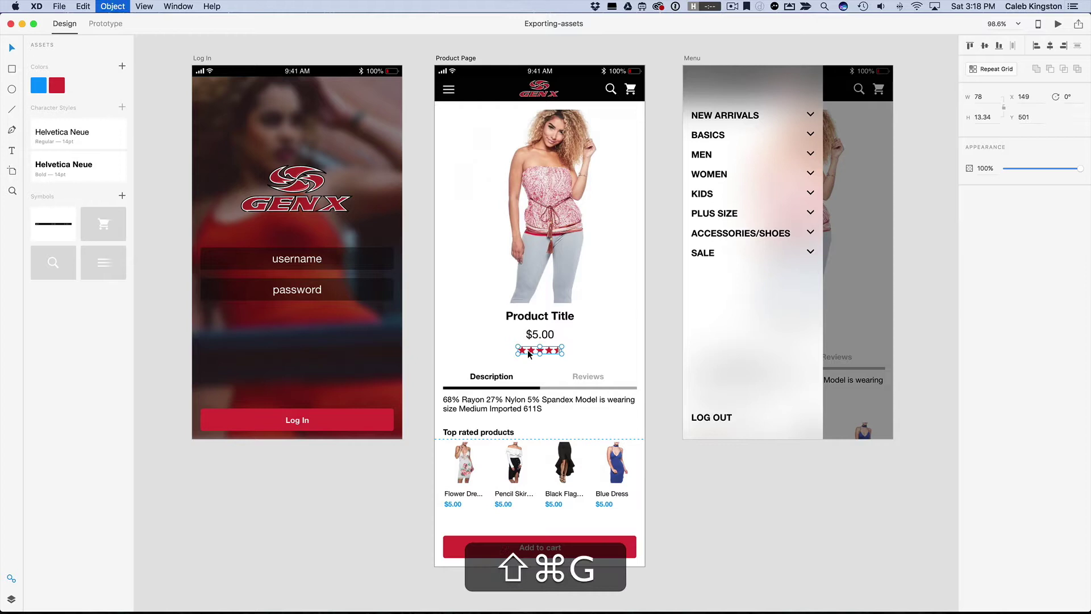
{"action": "left_click", "coordinate": [602, 354]}
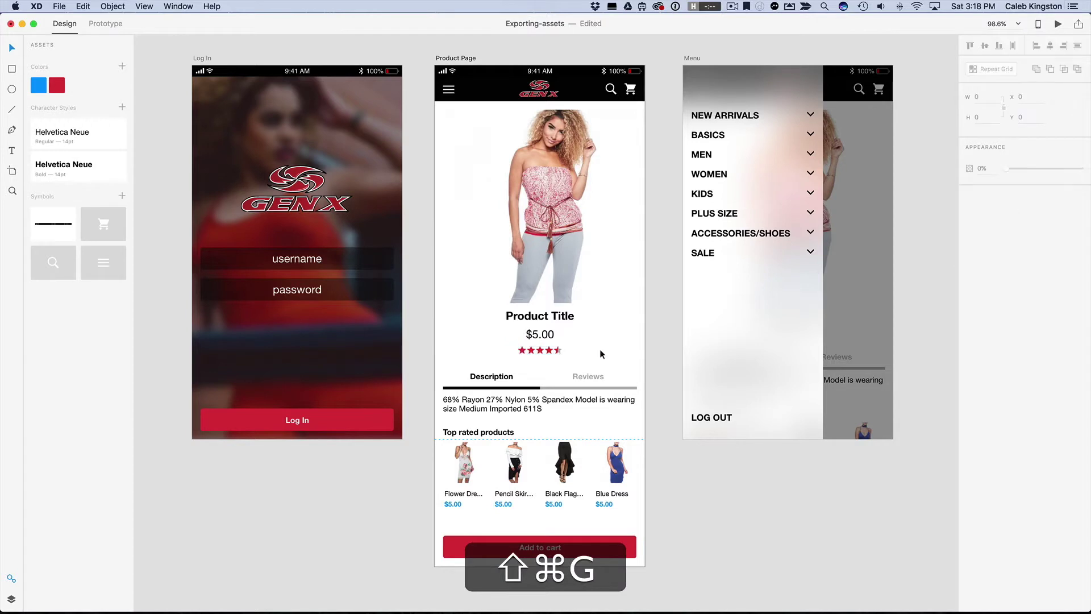
{"action": "left_click", "coordinate": [522, 351]}
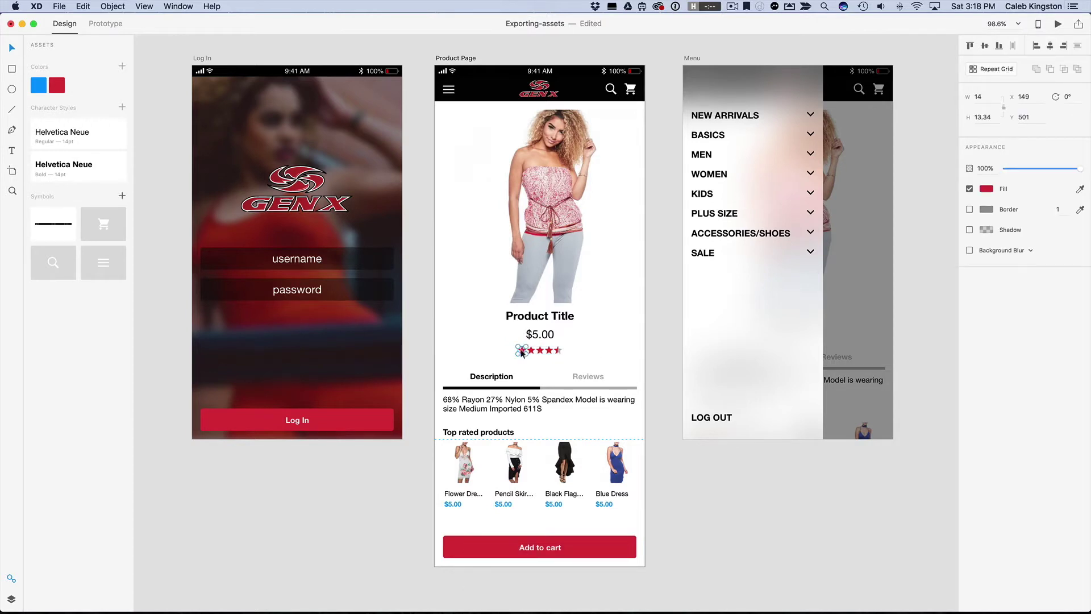
{"action": "left_click", "coordinate": [11, 598]}
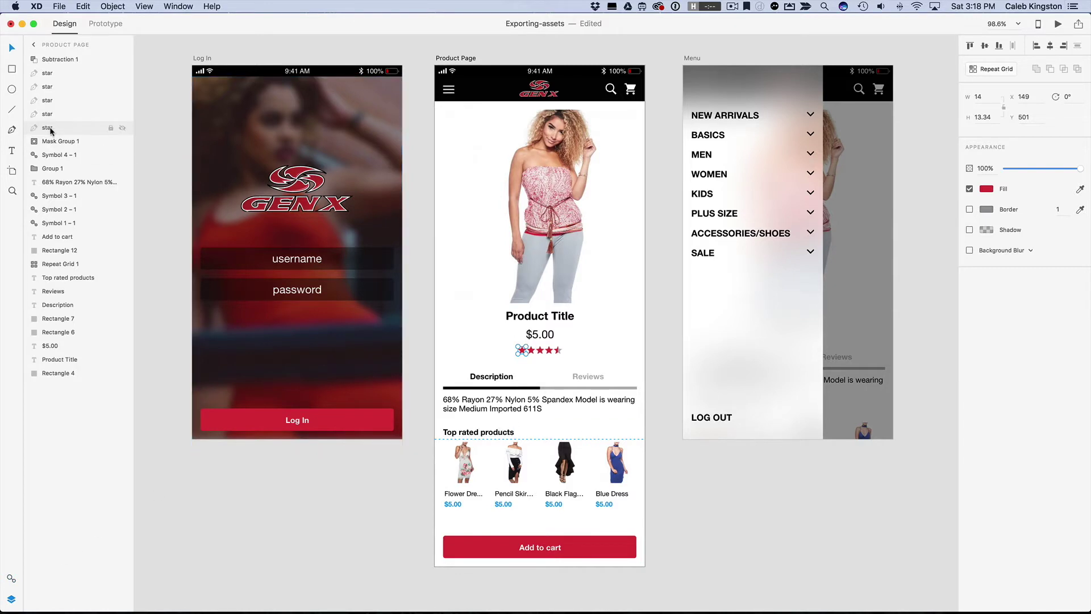
- Rename the unfilled and half-filled star layers to star-unfilled and star-half
{"action": "left_click", "coordinate": [559, 351]}
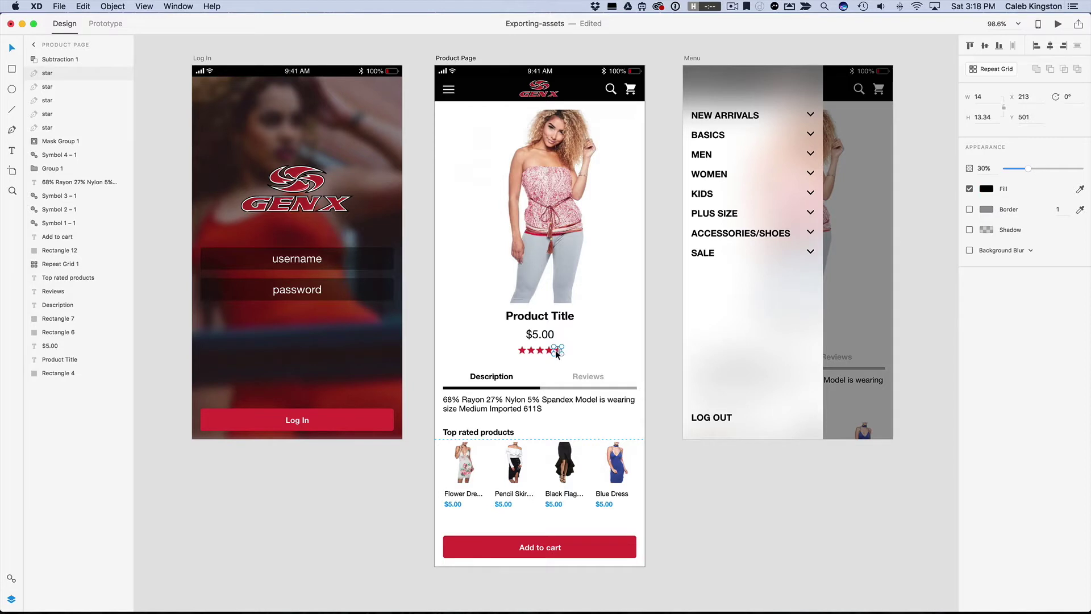
{"action": "double_click", "coordinate": [49, 74]}
{"action": "type", "text": "st"}
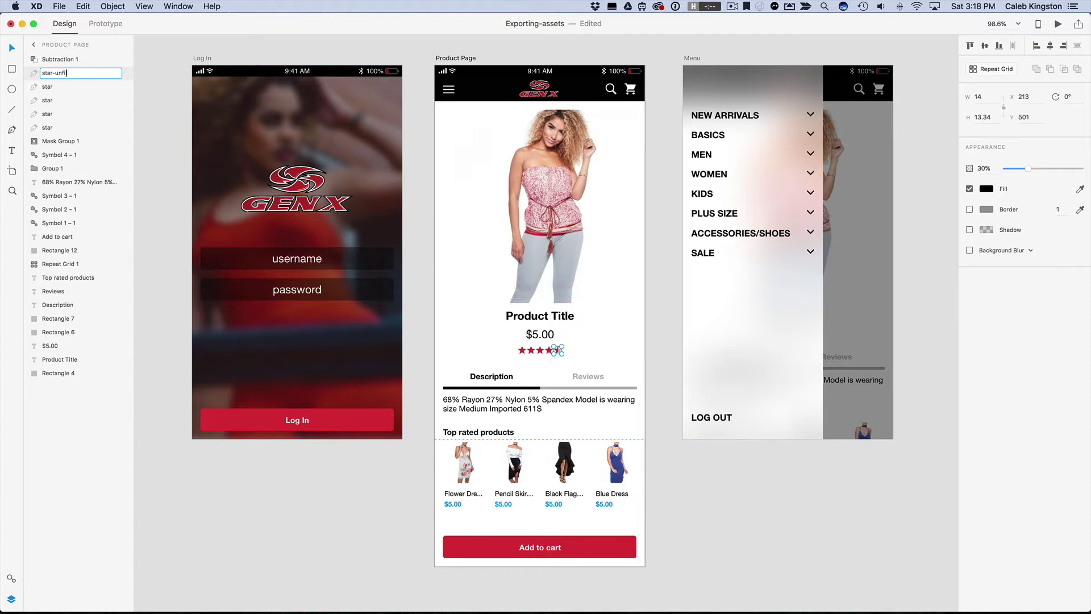
{"action": "key", "text": "Return"}
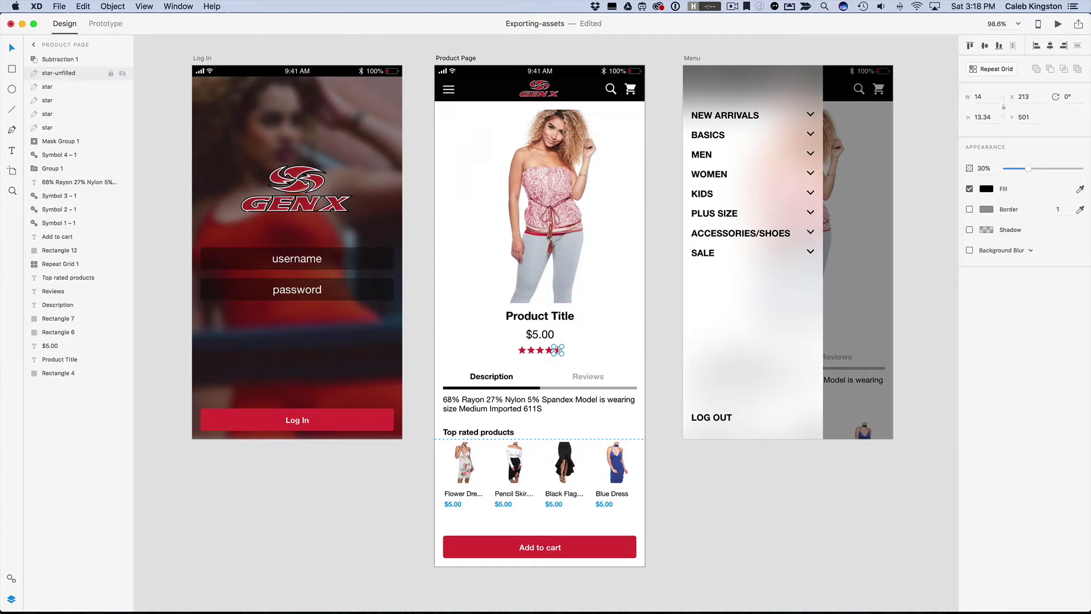
{"action": "left_click", "coordinate": [573, 355]}
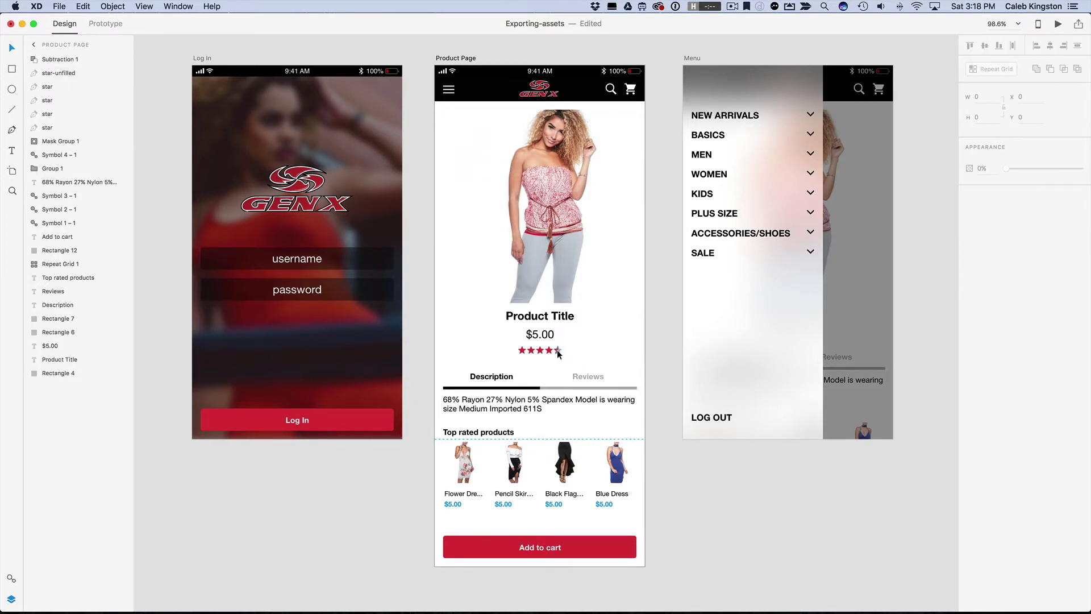
{"action": "left_click", "coordinate": [557, 350]}
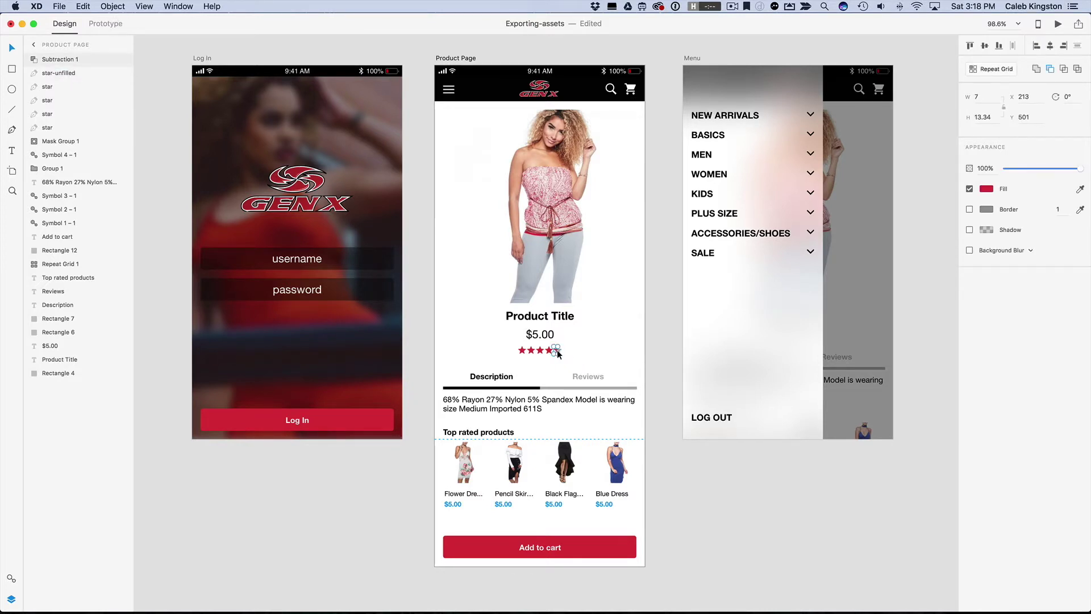
{"action": "double_click", "coordinate": [54, 59]}
{"action": "type", "text": "star-"}
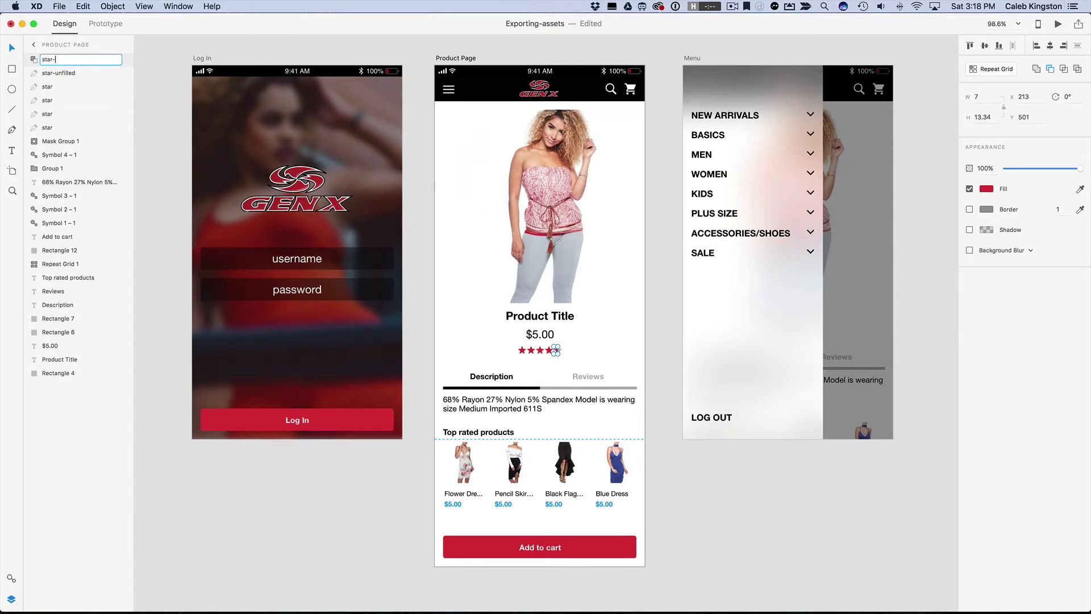
{"action": "type", "text": "half"}
{"action": "key", "text": "Return"}
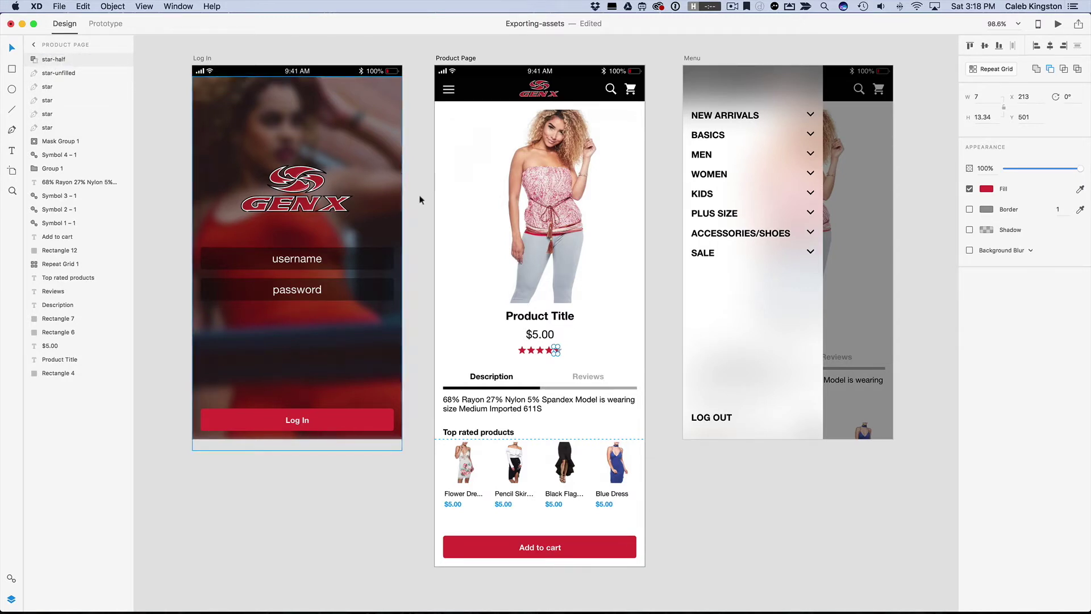
- Rename the header icon layers to menu, search and cart
{"action": "left_click", "coordinate": [523, 349]}
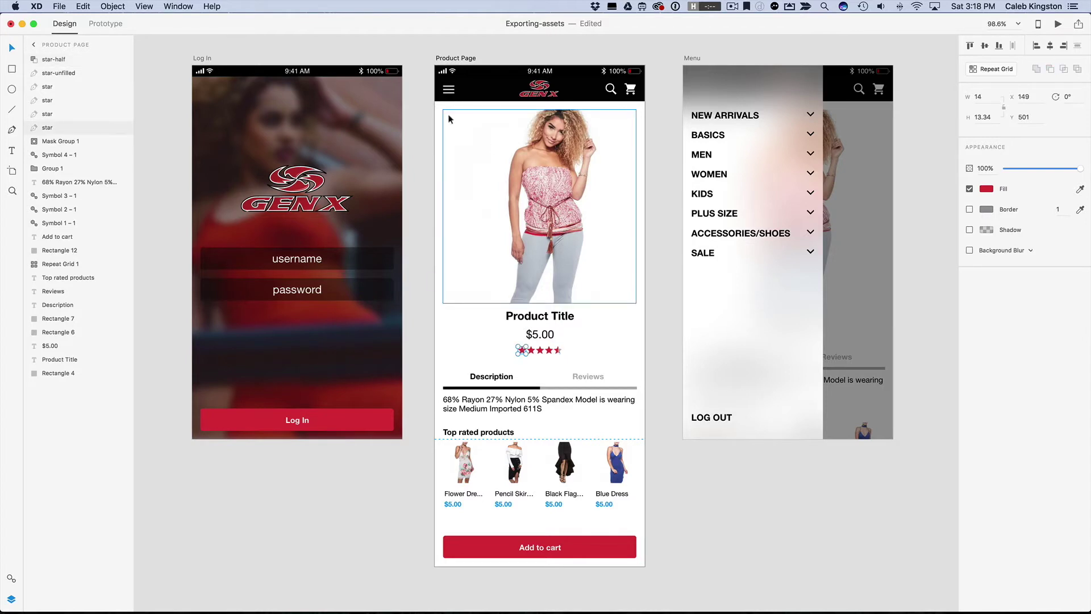
{"action": "left_click", "coordinate": [449, 91]}
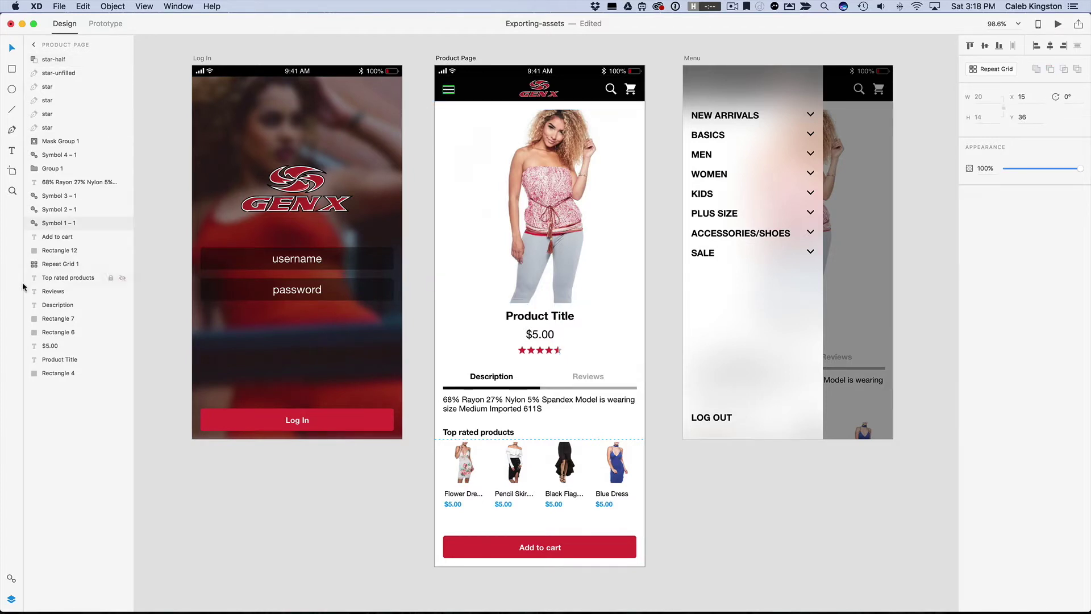
{"action": "double_click", "coordinate": [56, 224]}
{"action": "type", "text": "m"}
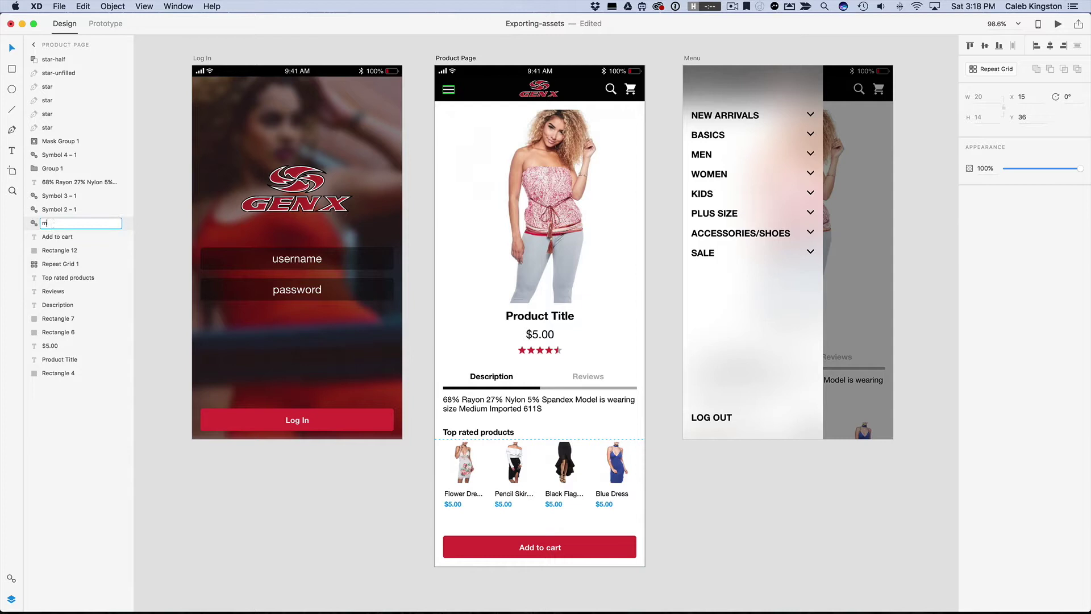
{"action": "type", "text": "enu"}
{"action": "key", "text": "Tab"}
{"action": "type", "text": "se"}
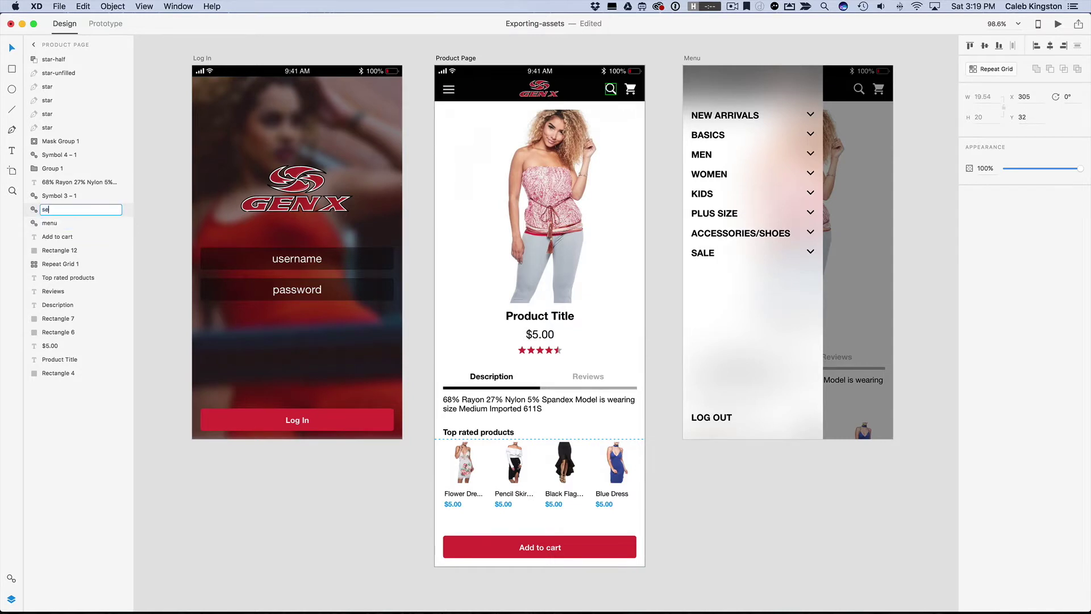
{"action": "type", "text": "arch"}
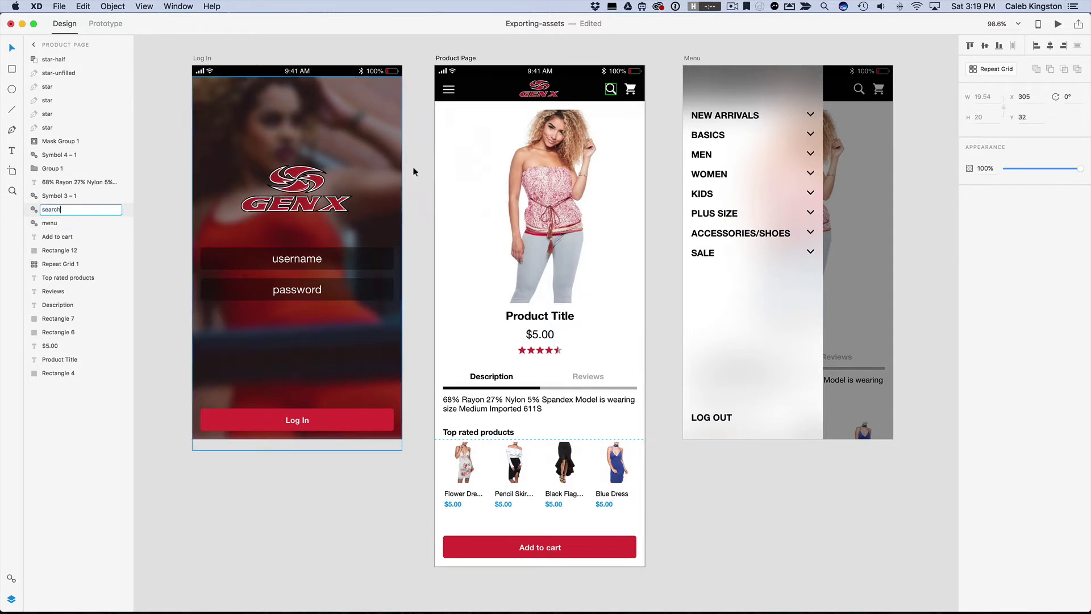
{"action": "key", "text": "Escape"}
{"action": "left_click", "coordinate": [630, 89]}
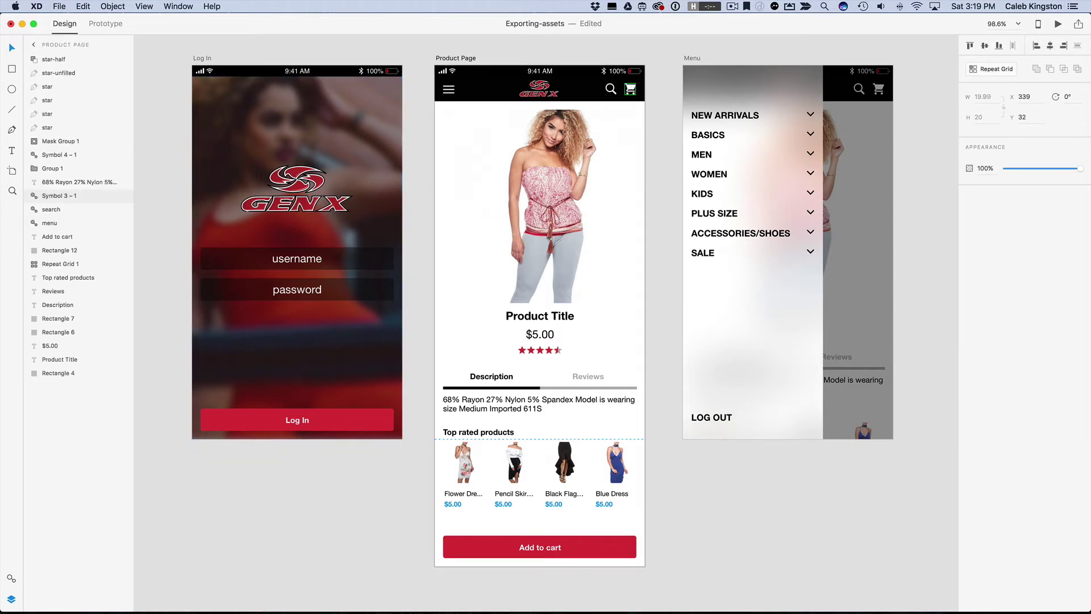
{"action": "double_click", "coordinate": [50, 194]}
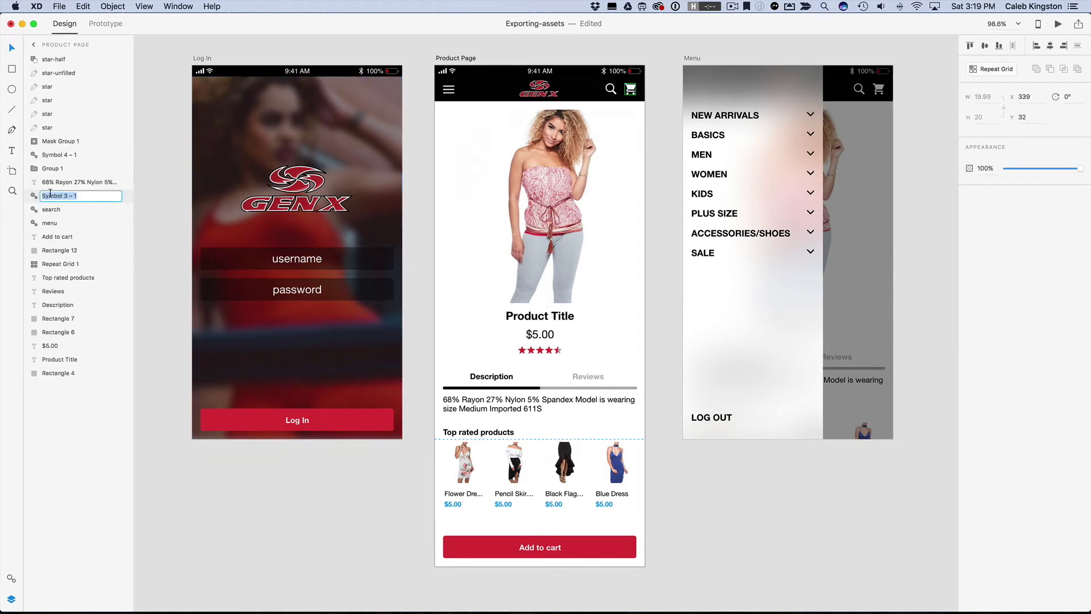
{"action": "type", "text": "cart"}
{"action": "key", "text": "Return"}
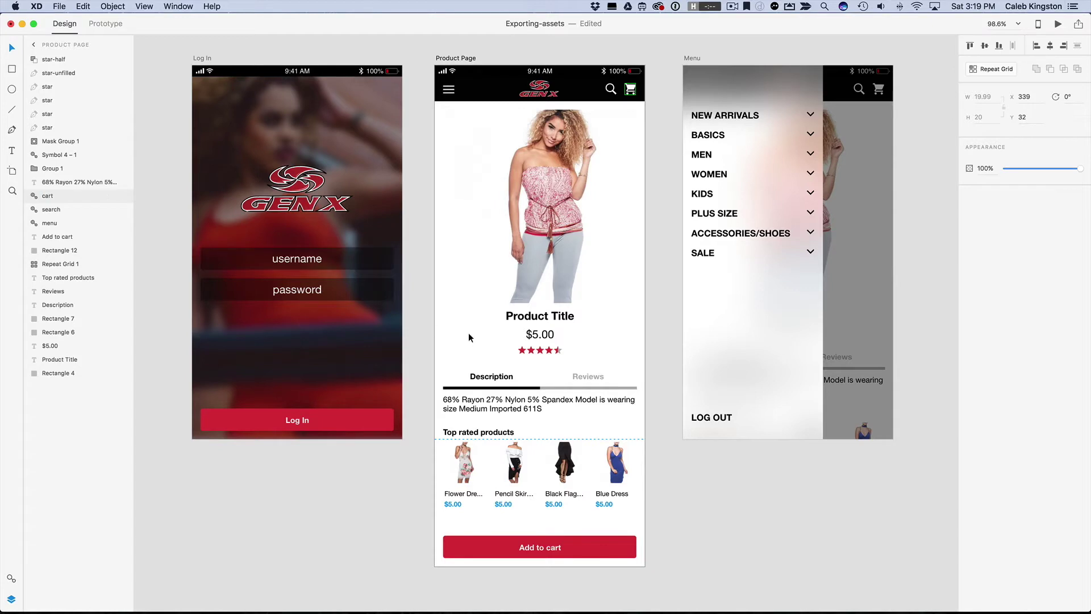
- Select the menu, search and cart header icons together with the full, half and unfilled stars
{"action": "left_click", "coordinate": [653, 245]}
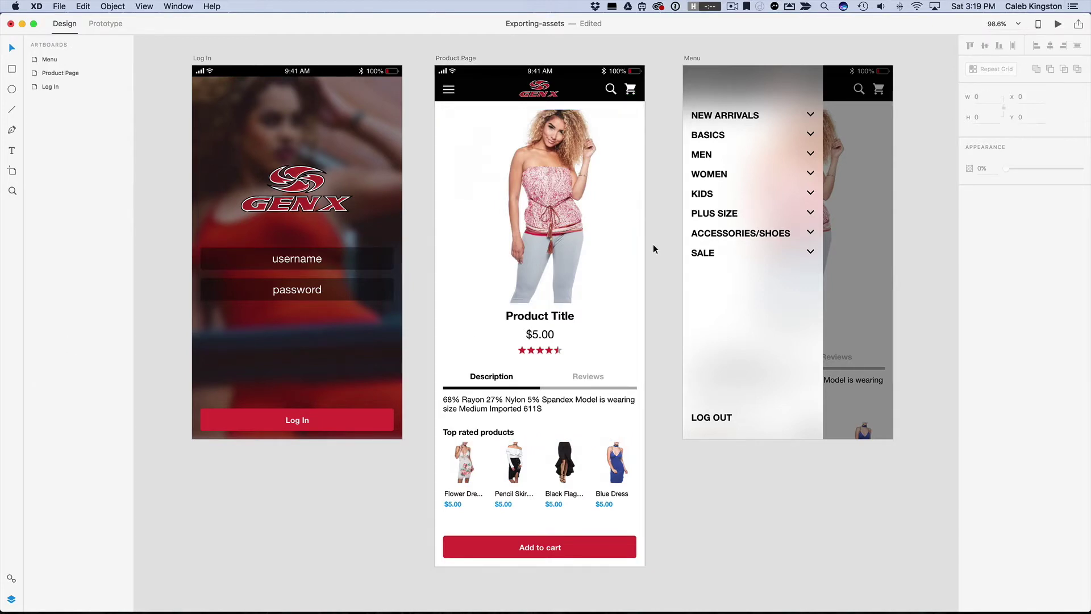
{"action": "left_click", "coordinate": [449, 91]}
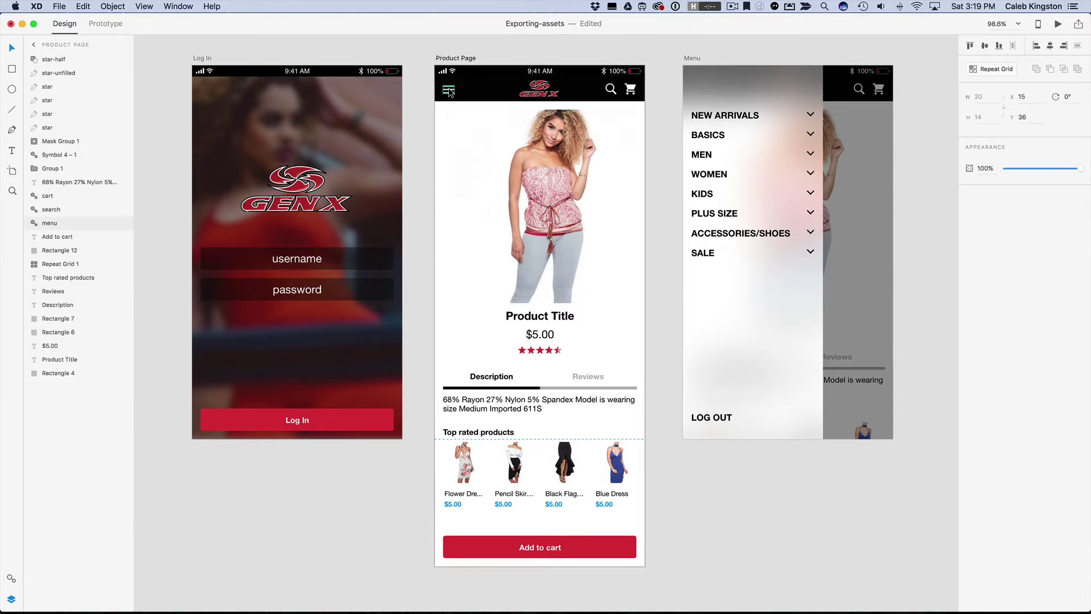
{"action": "left_click", "coordinate": [611, 91], "text": "shift"}
{"action": "left_click", "coordinate": [630, 91], "text": "shift"}
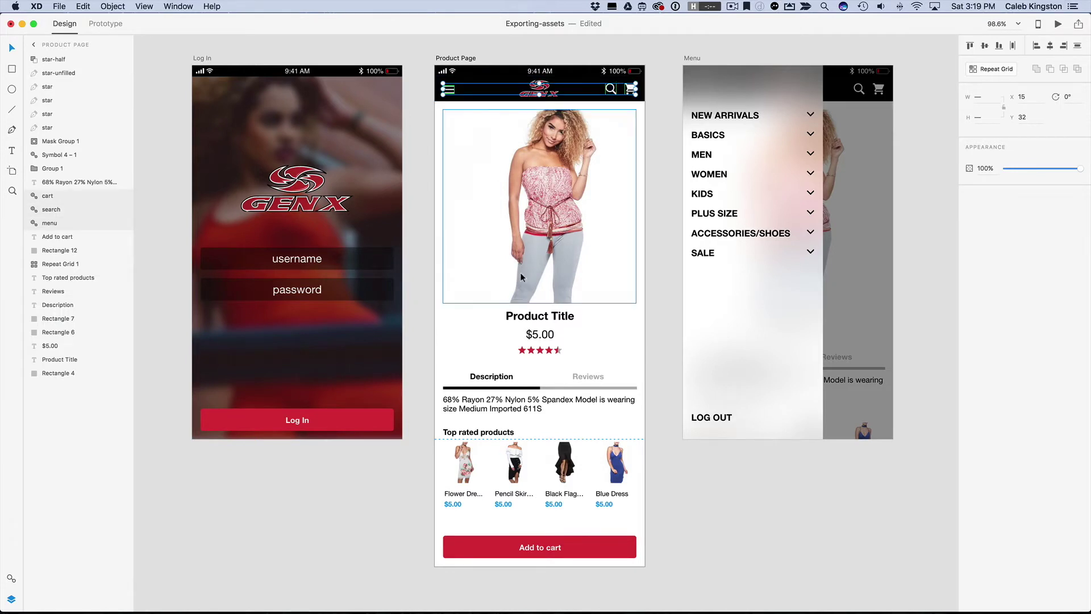
{"action": "left_click", "coordinate": [522, 350], "text": "shift"}
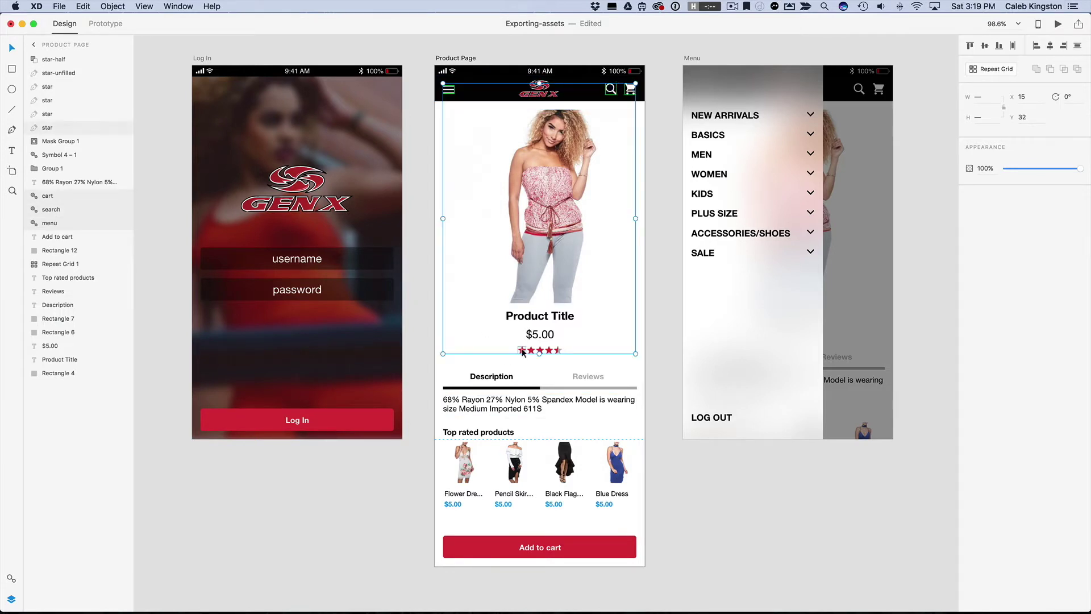
{"action": "left_click", "coordinate": [557, 351], "text": "shift"}
{"action": "left_click", "coordinate": [557, 351], "text": "shift"}
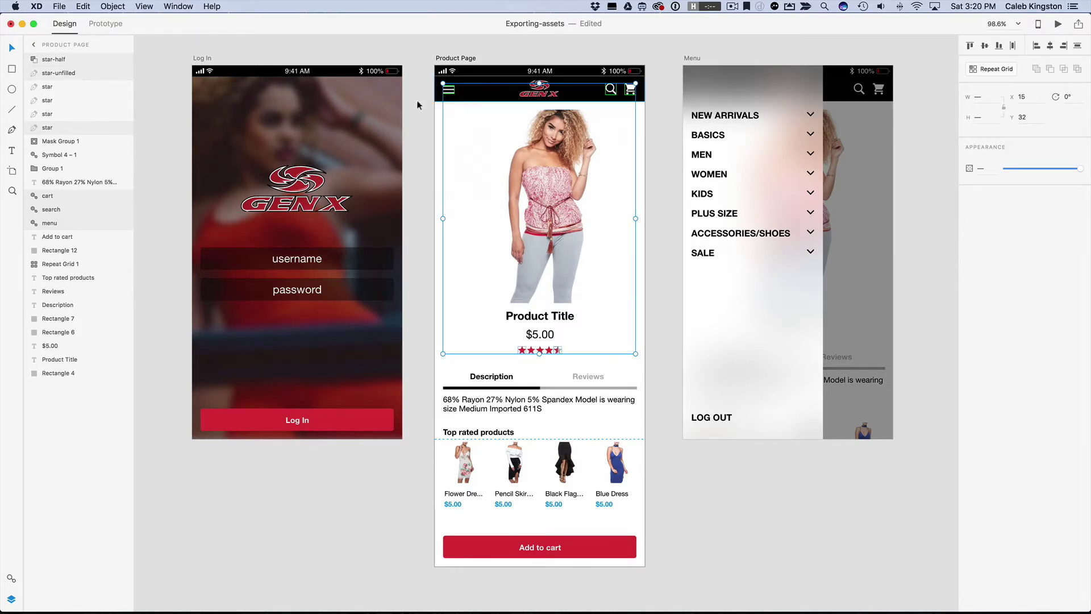
- Start exporting as PNG for iOS and browse to the learning-files assets folder
{"action": "left_click", "coordinate": [59, 6]}
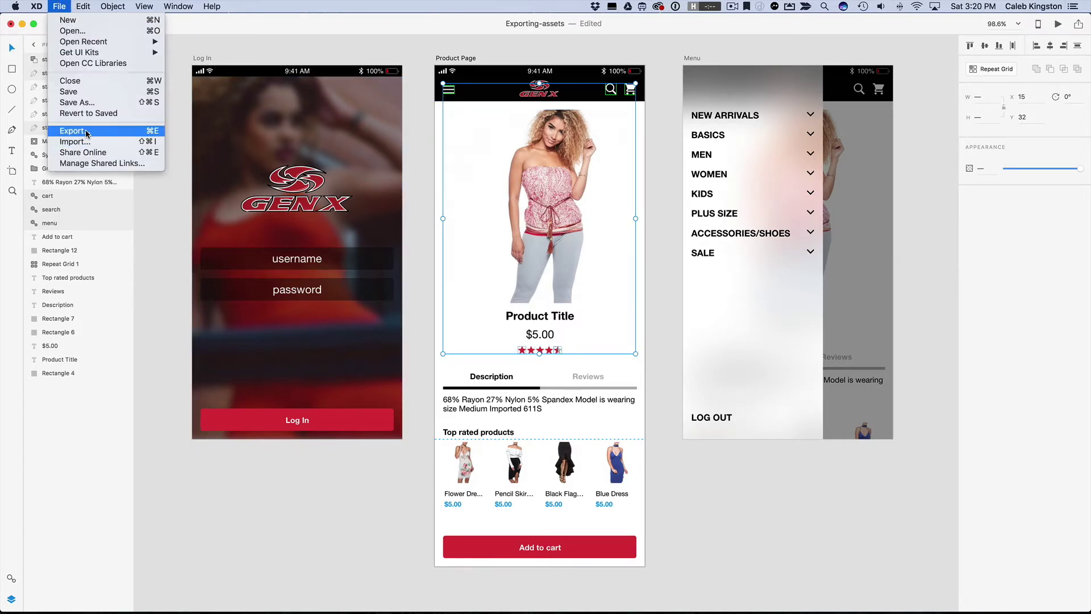
{"action": "left_click", "coordinate": [75, 131]}
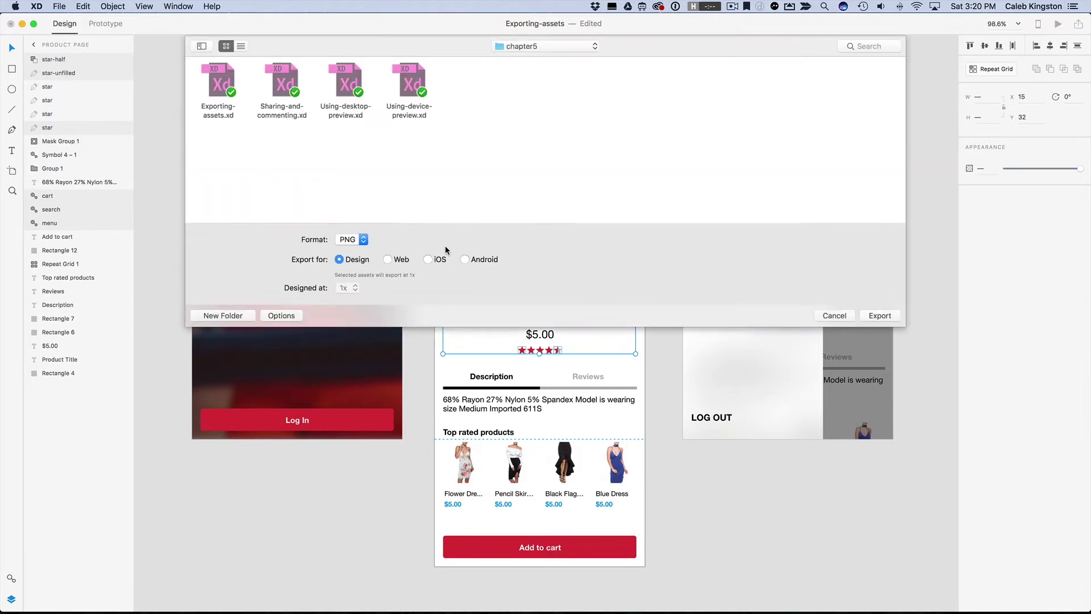
{"action": "left_click", "coordinate": [428, 260]}
{"action": "key", "text": "super+Up"}
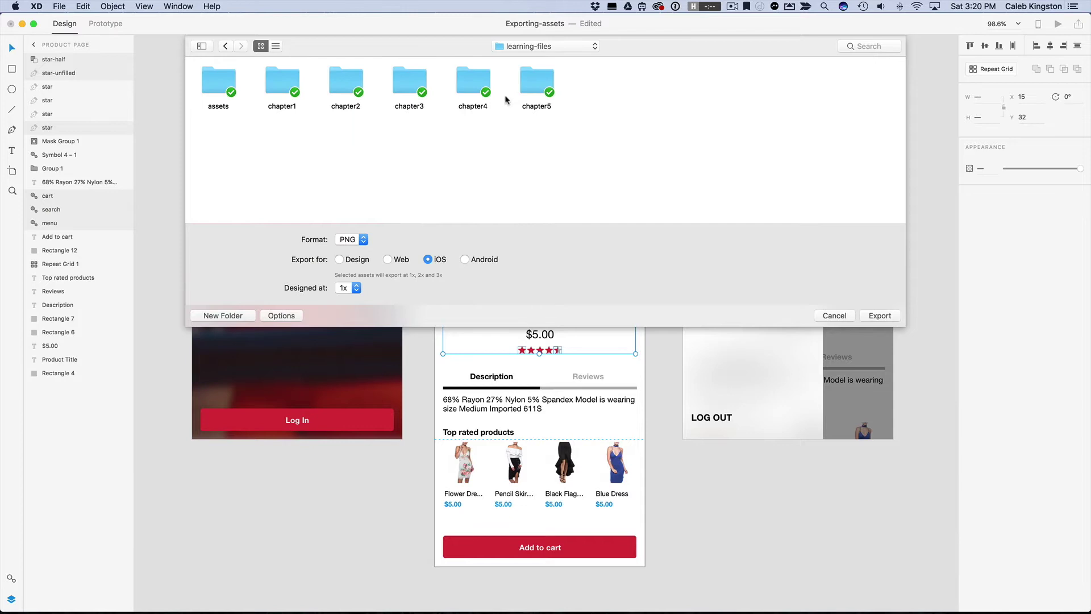
{"action": "double_click", "coordinate": [217, 87]}
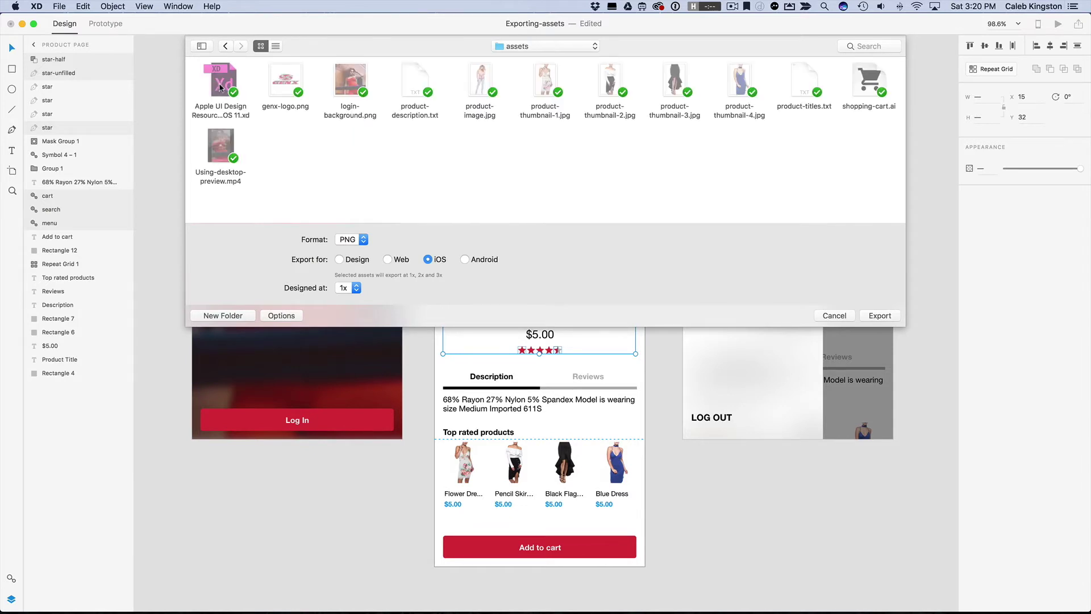
- Create a new developer-assets folder inside assets as the export destination
{"action": "left_click", "coordinate": [228, 317]}
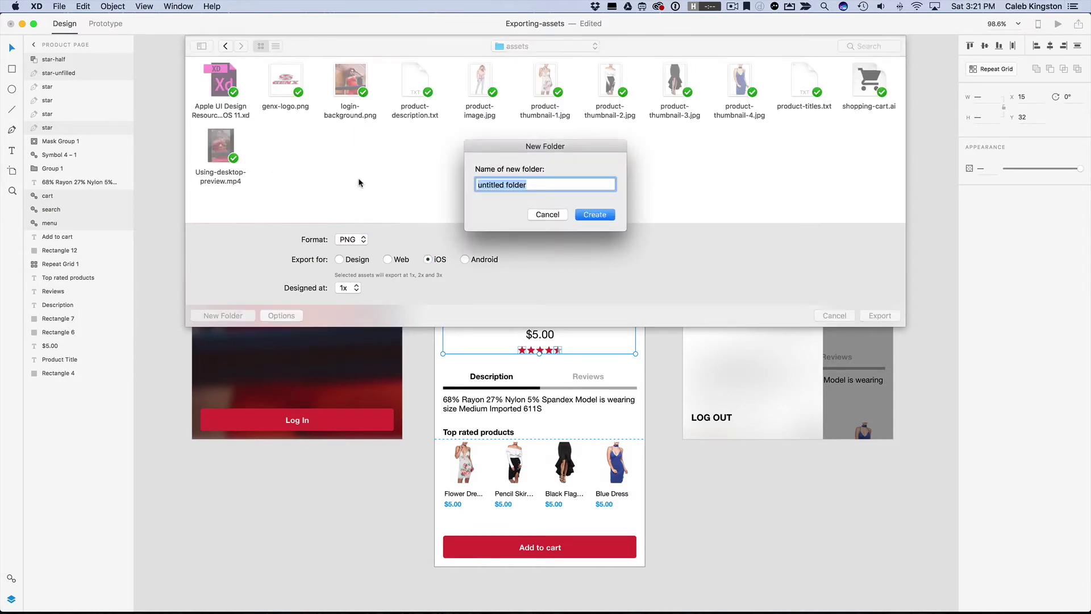
{"action": "type", "text": "developer-assets"}
{"action": "key", "text": "Return"}
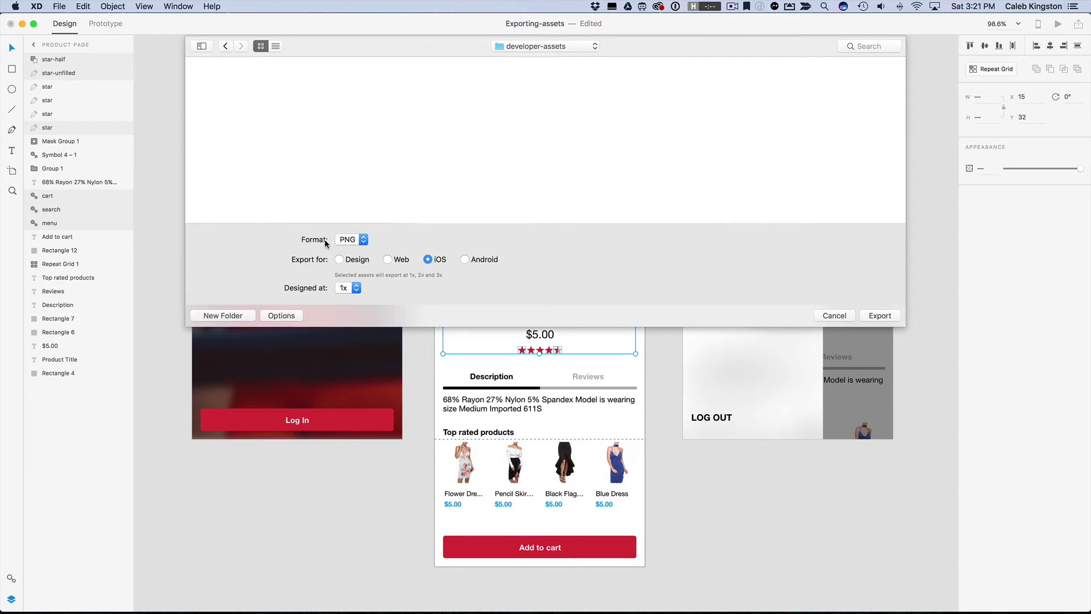
{"action": "left_click", "coordinate": [347, 240]}
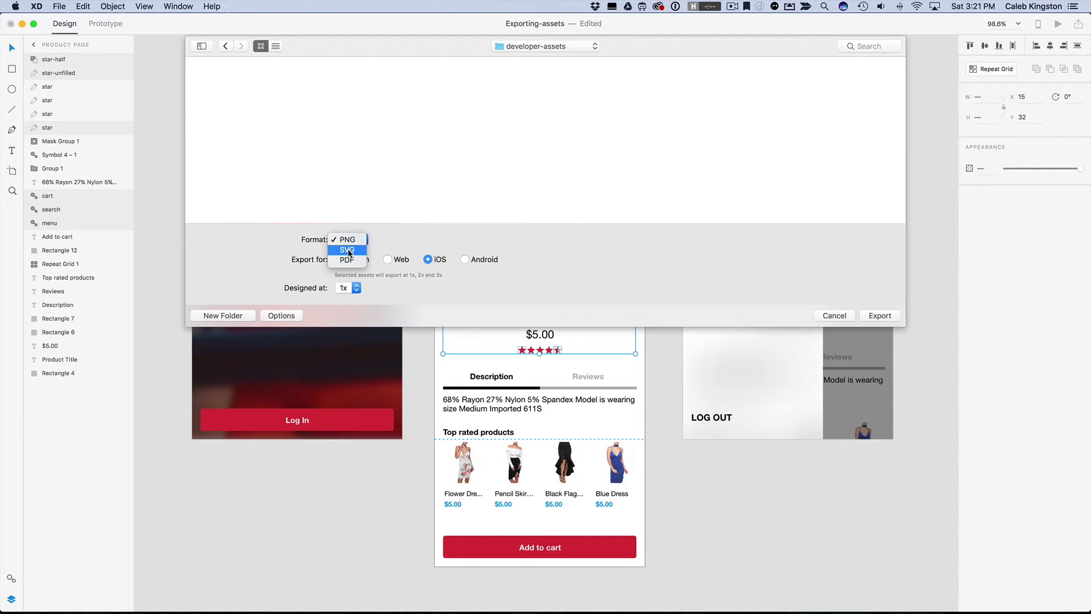
- Export the selected icons and stars as SVG with embedded images into developer-assets
{"action": "left_click", "coordinate": [343, 251]}
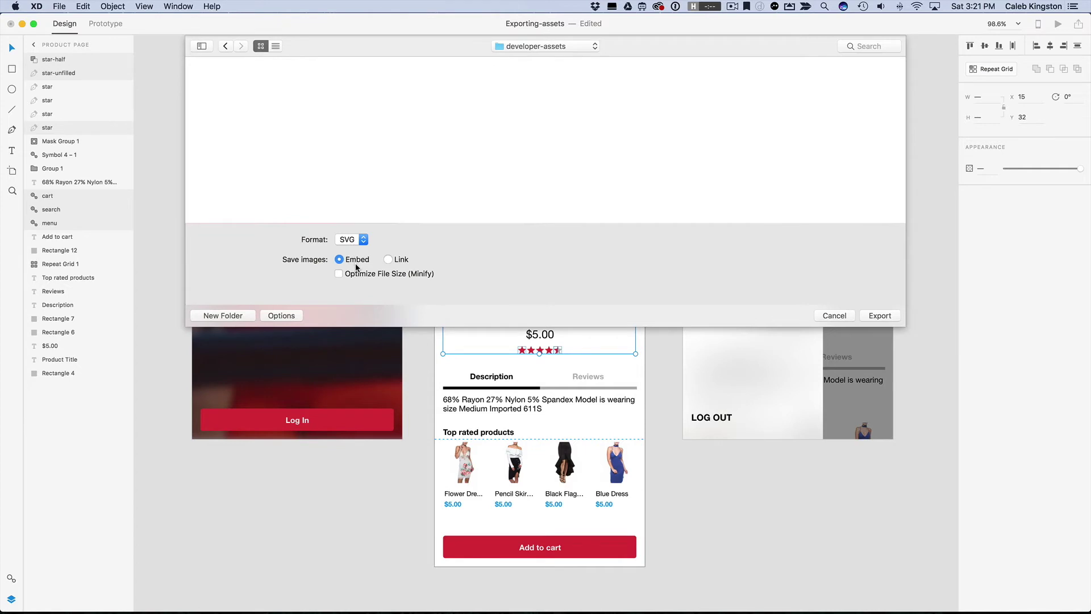
{"action": "left_click", "coordinate": [882, 316]}
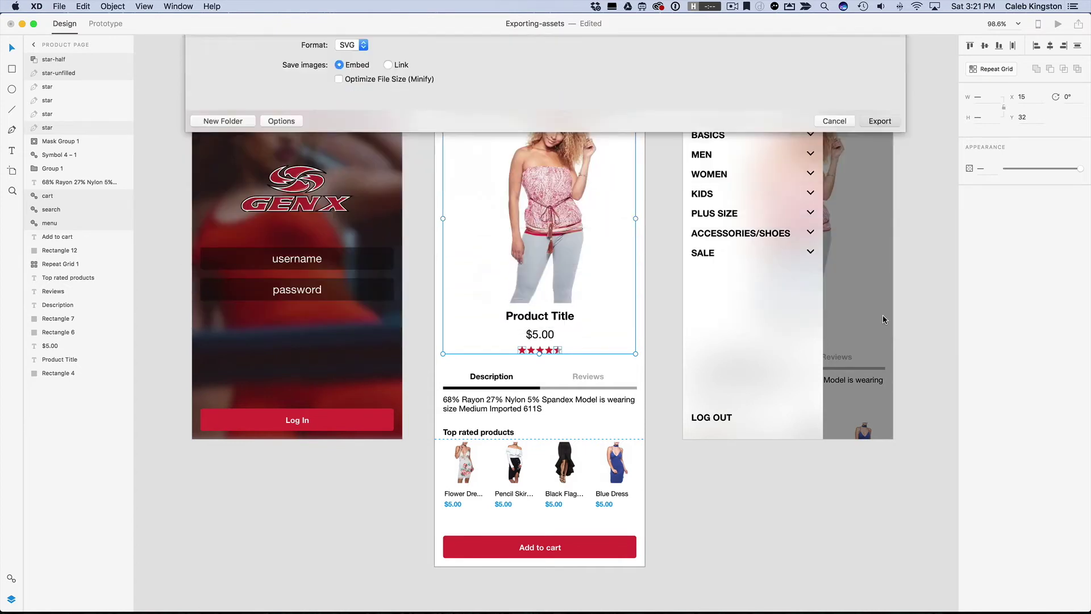
- Open developer-assets in Finder, look over the SVG files and preview search.svg
{"action": "left_click", "coordinate": [432, 212]}
{"action": "double_click", "coordinate": [431, 211]}
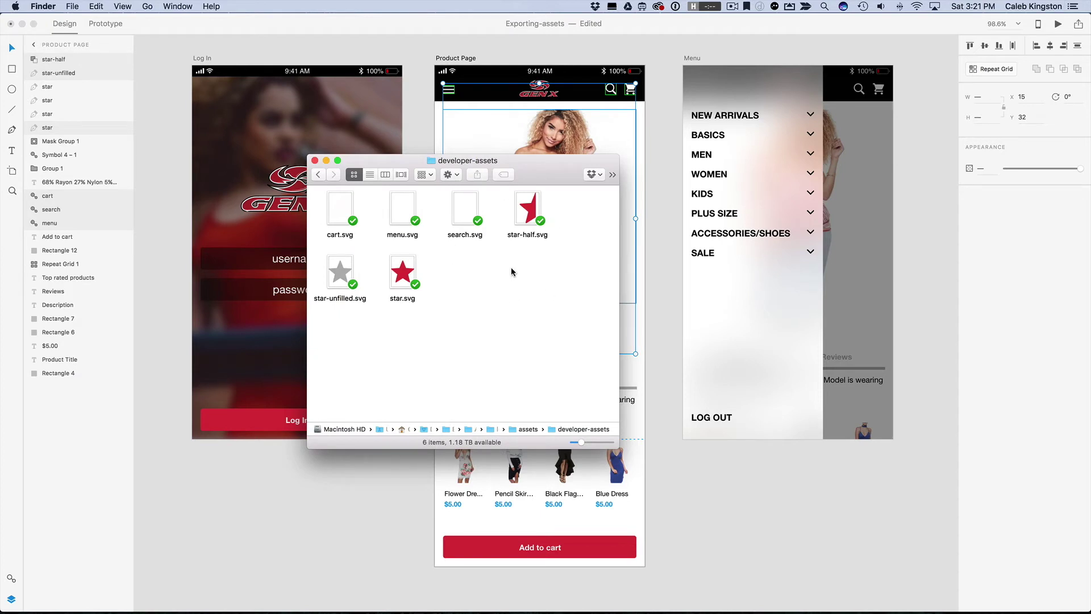
{"action": "left_click", "coordinate": [398, 212]}
{"action": "left_click", "coordinate": [336, 212]}
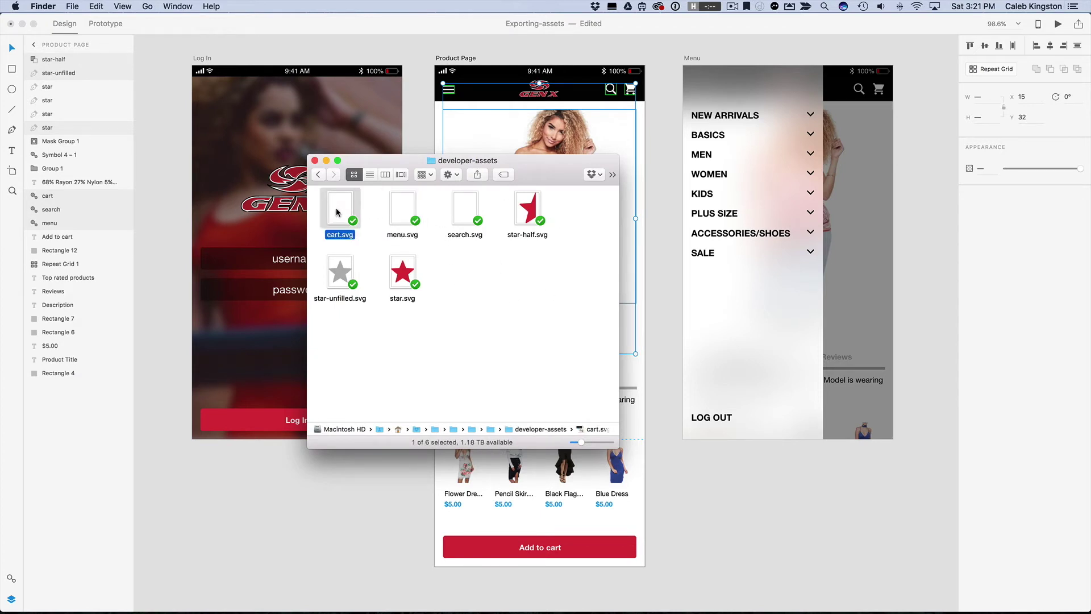
{"action": "left_click", "coordinate": [335, 277]}
{"action": "left_click", "coordinate": [344, 220]}
{"action": "left_click", "coordinate": [399, 217]}
{"action": "left_click", "coordinate": [473, 217]}
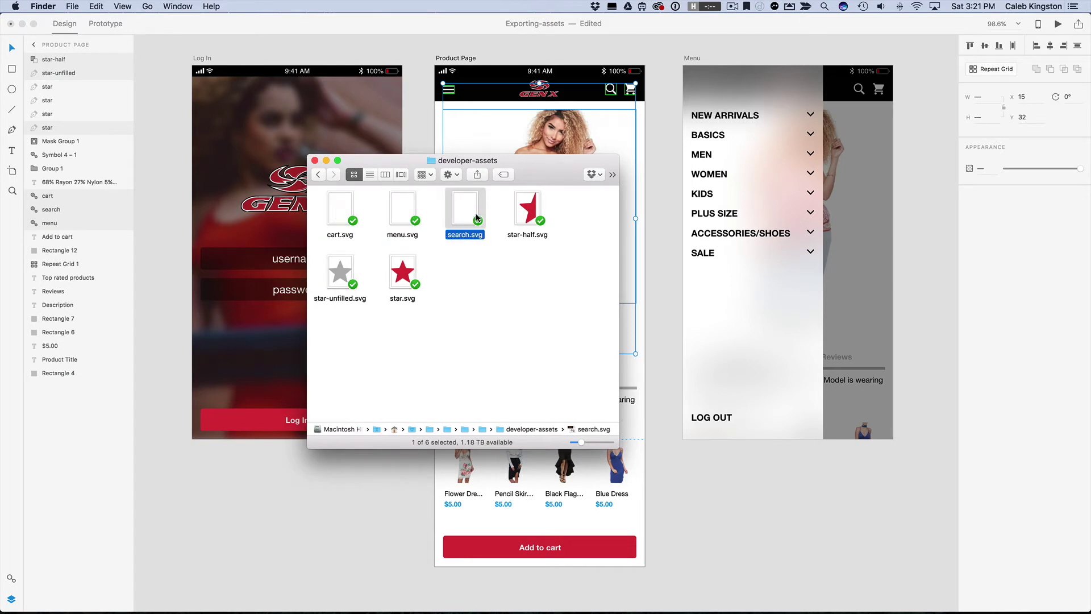
{"action": "key", "text": "space"}
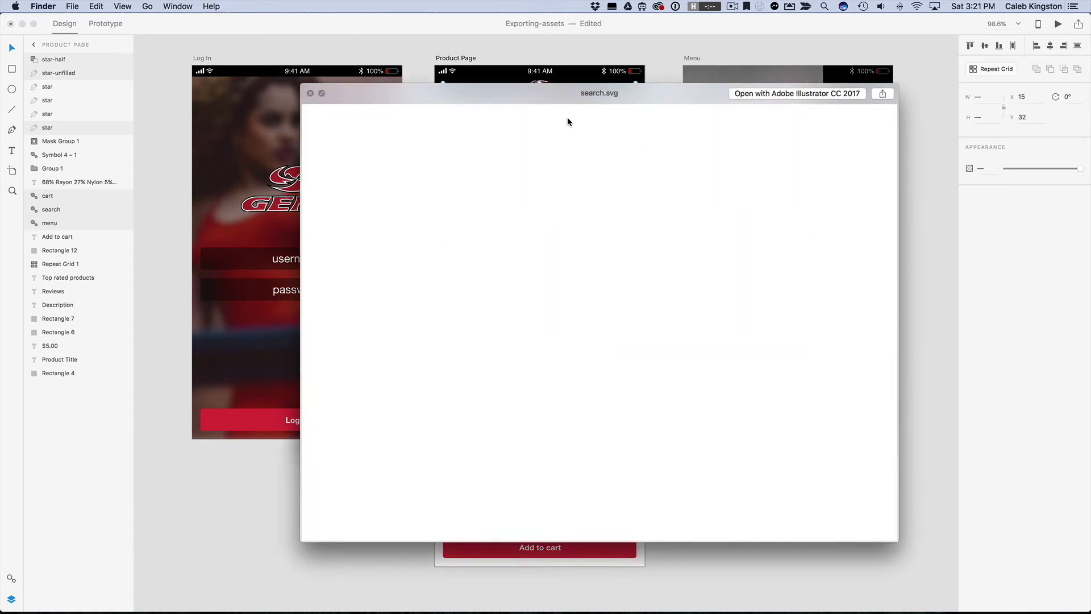
{"action": "key", "text": "space"}
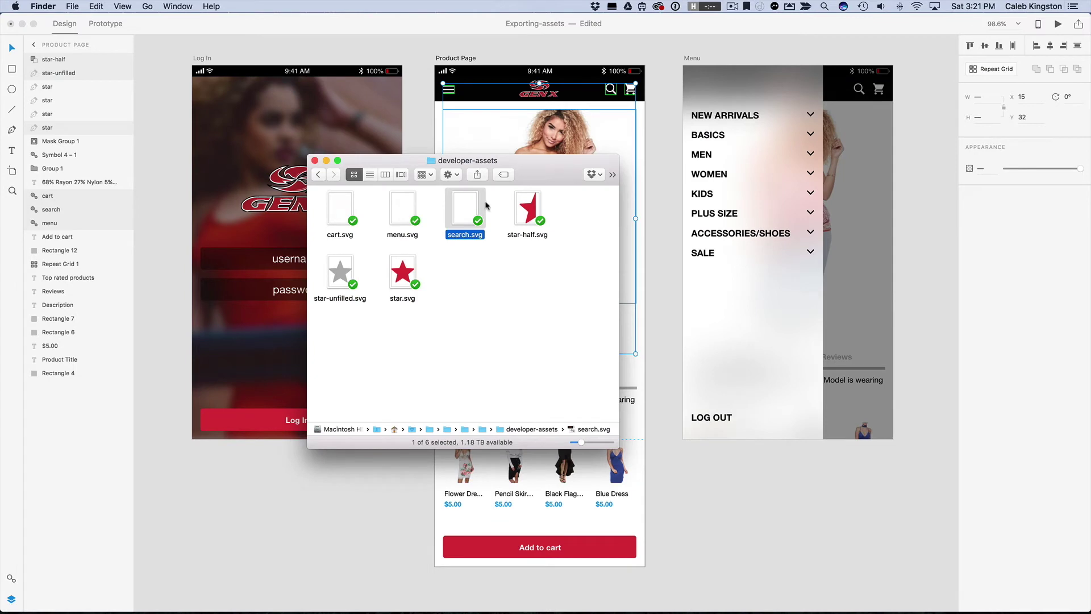
- Place search.svg on the XD Menu artboard as a test, then delete it
{"action": "left_click_drag", "start_coordinate": [463, 208], "coordinate": [927, 320]}
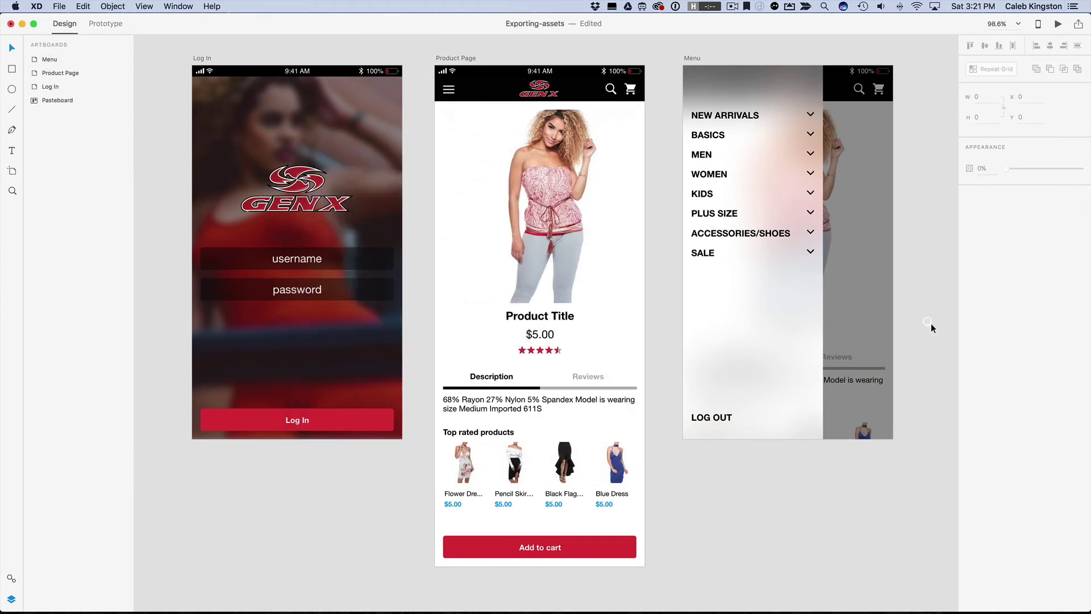
{"action": "left_click_drag", "start_coordinate": [929, 323], "coordinate": [843, 310]}
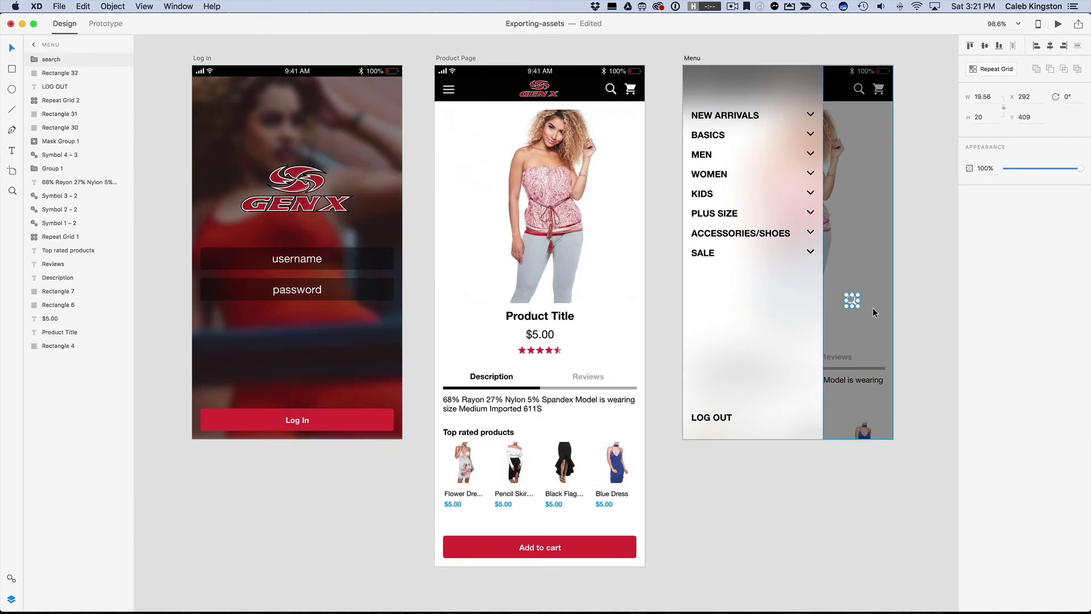
{"action": "key", "text": "Delete"}
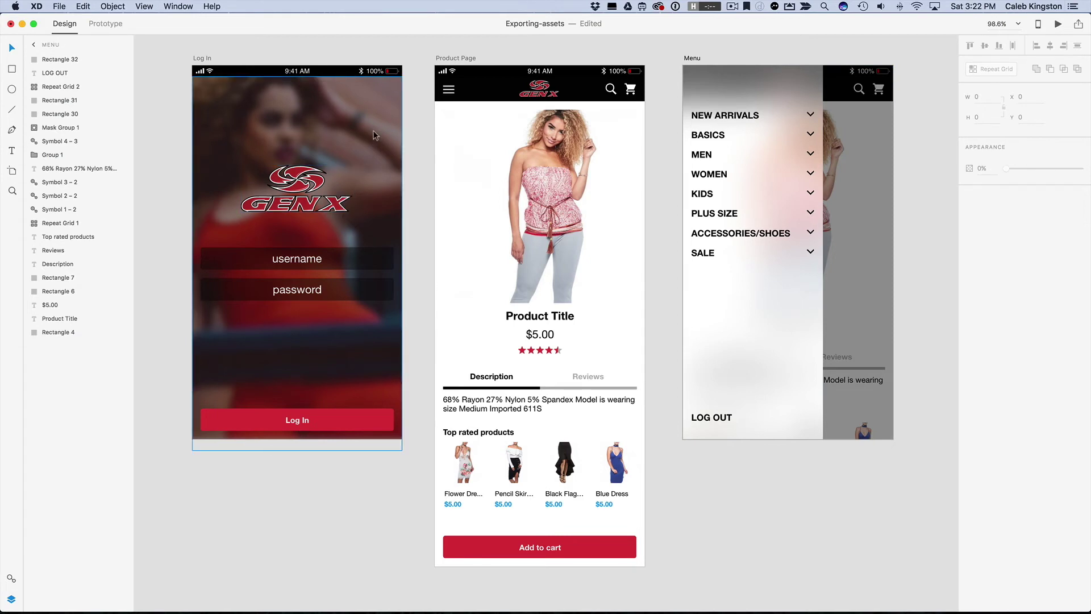
- Rename the Log In GENX logo group layer to genx-logo
{"action": "left_click", "coordinate": [307, 187]}
{"action": "double_click", "coordinate": [52, 72]}
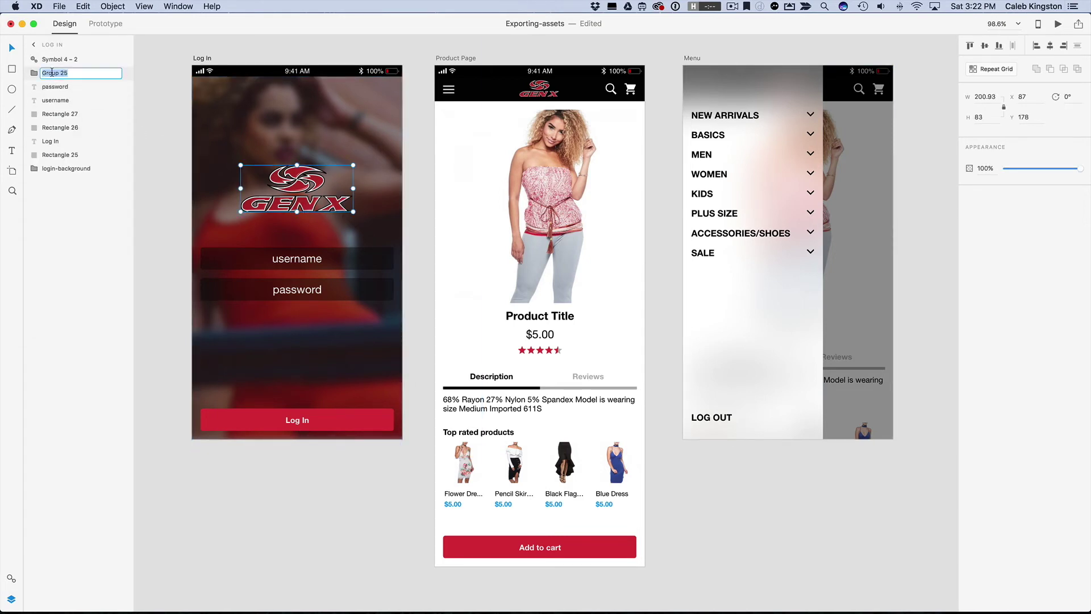
{"action": "type", "text": "genx-logo"}
{"action": "left_click", "coordinate": [308, 491]}
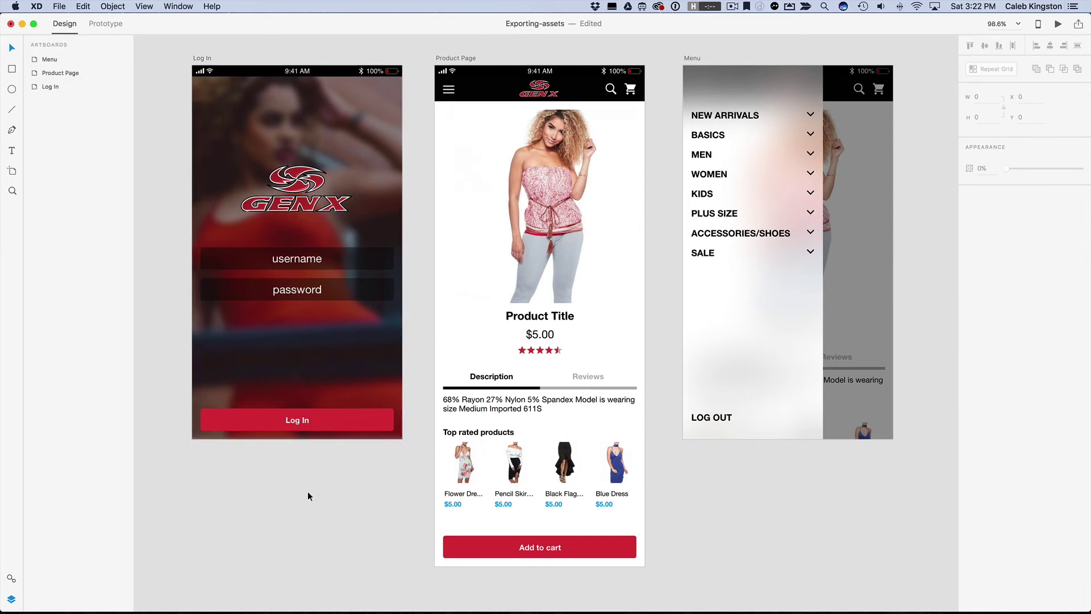
- Rename the Product Page photo layer to product-image
{"action": "left_click", "coordinate": [482, 277]}
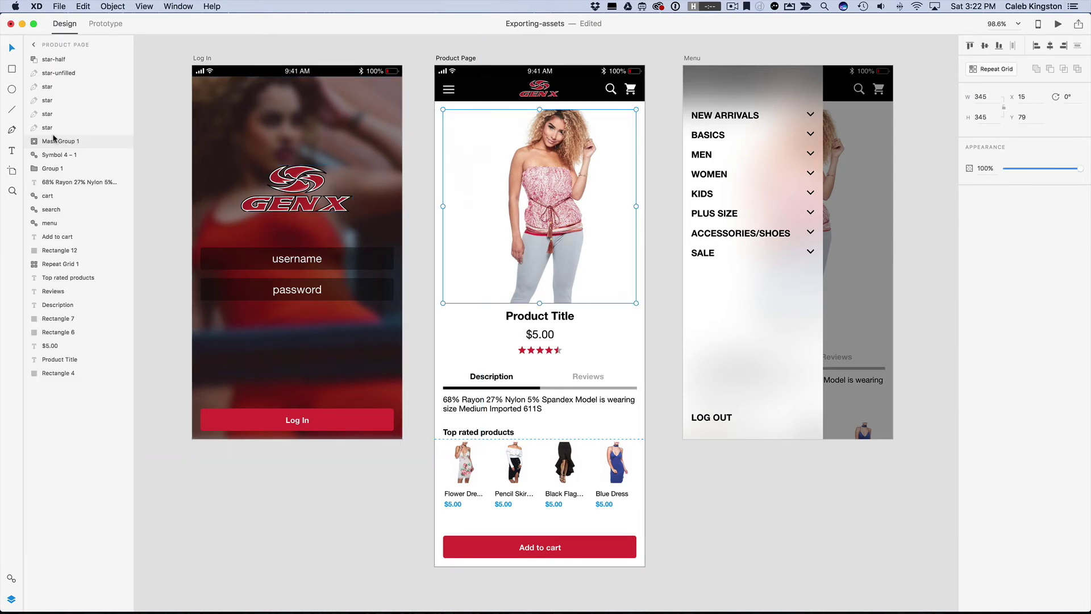
{"action": "double_click", "coordinate": [50, 141]}
{"action": "type", "text": "product-image"}
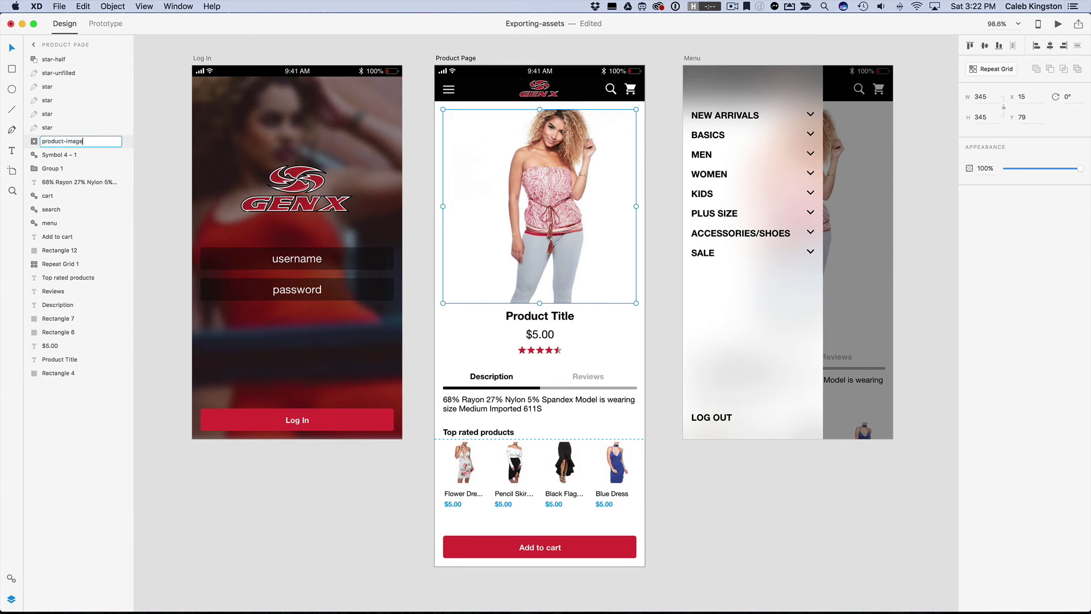
{"action": "key", "text": "Return"}
- Export product-image, login-background and genx-logo as iOS PNGs at 1x, 2x and 3x
{"action": "left_click", "coordinate": [423, 437]}
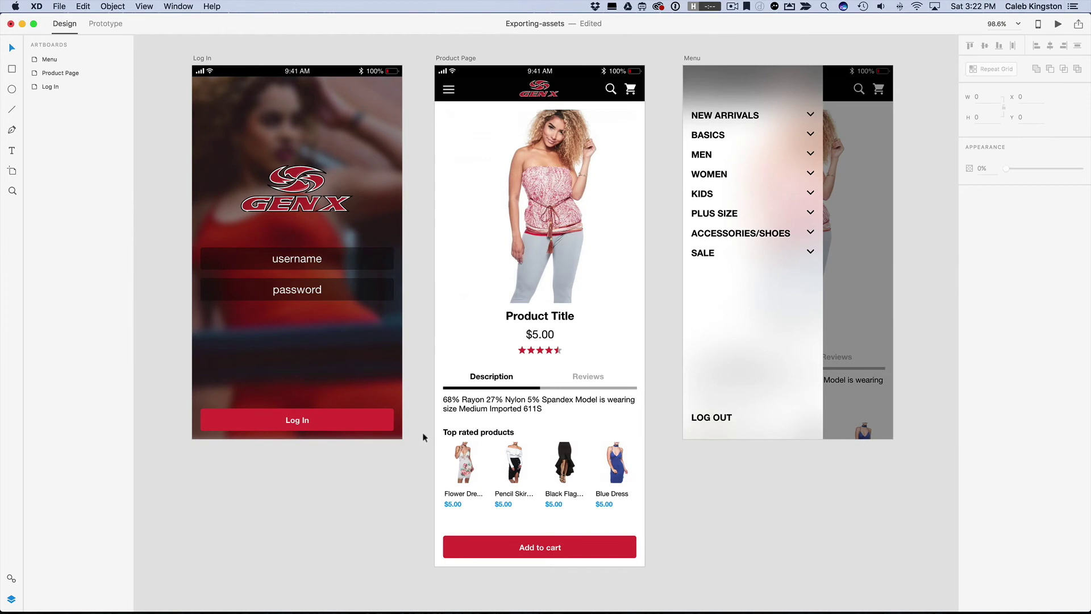
{"action": "left_click", "coordinate": [560, 183]}
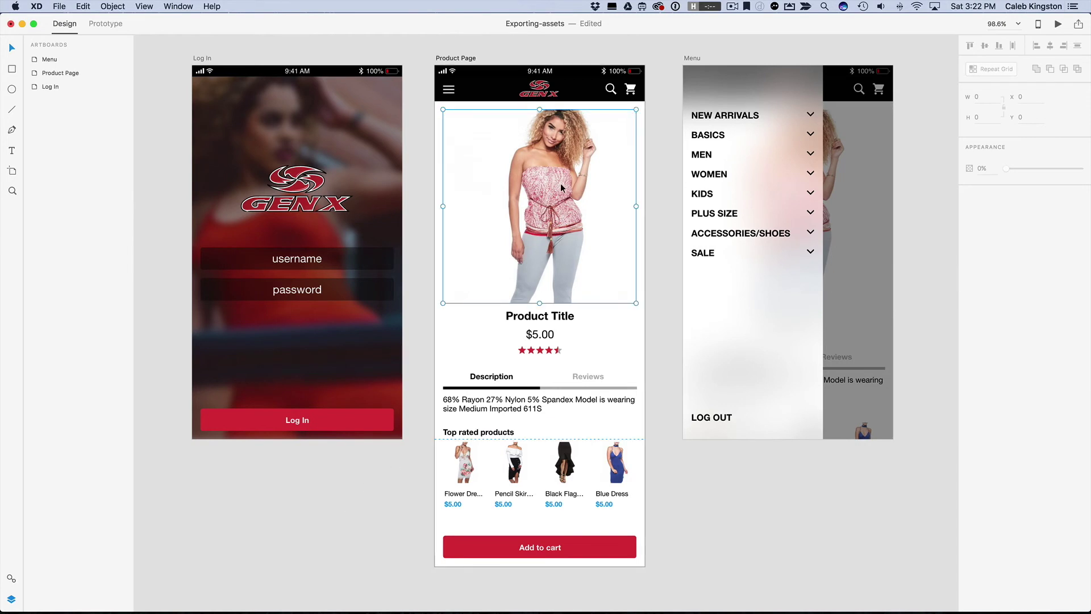
{"action": "left_click", "coordinate": [321, 144]}
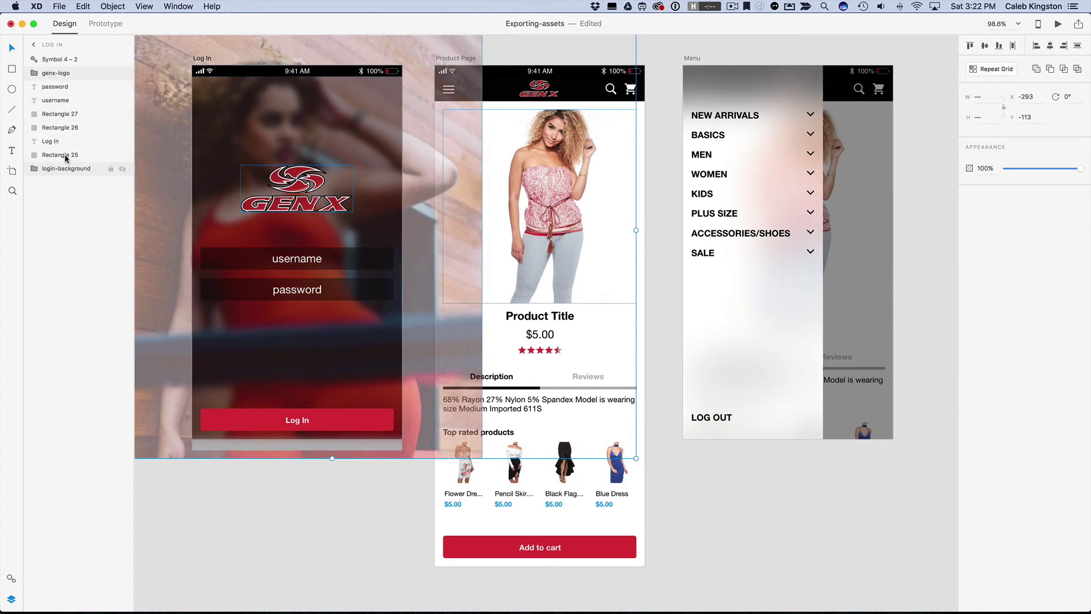
{"action": "left_click", "coordinate": [60, 7]}
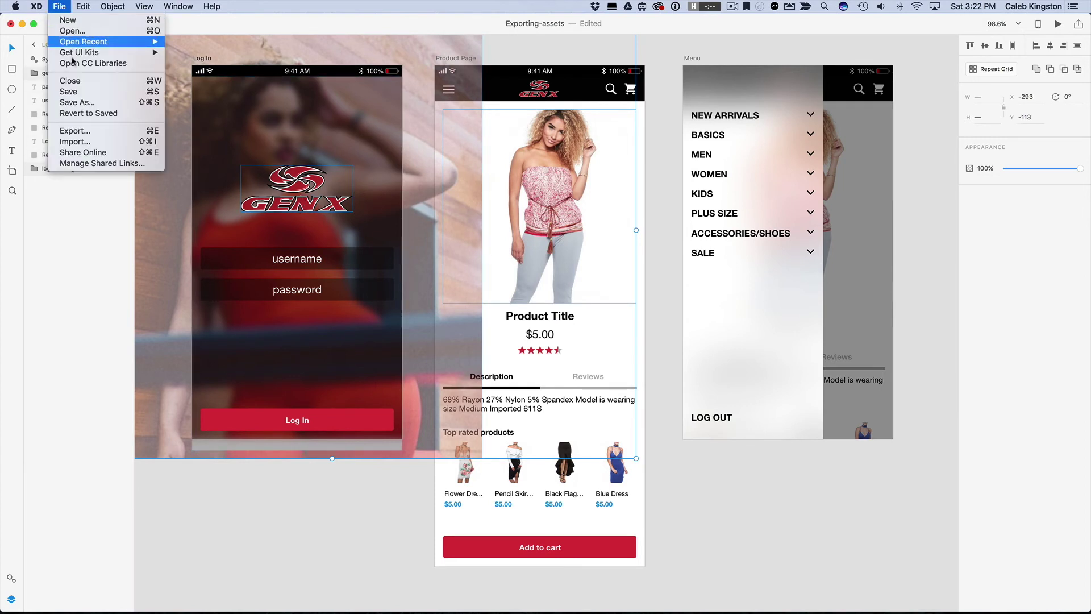
{"action": "left_click", "coordinate": [72, 131]}
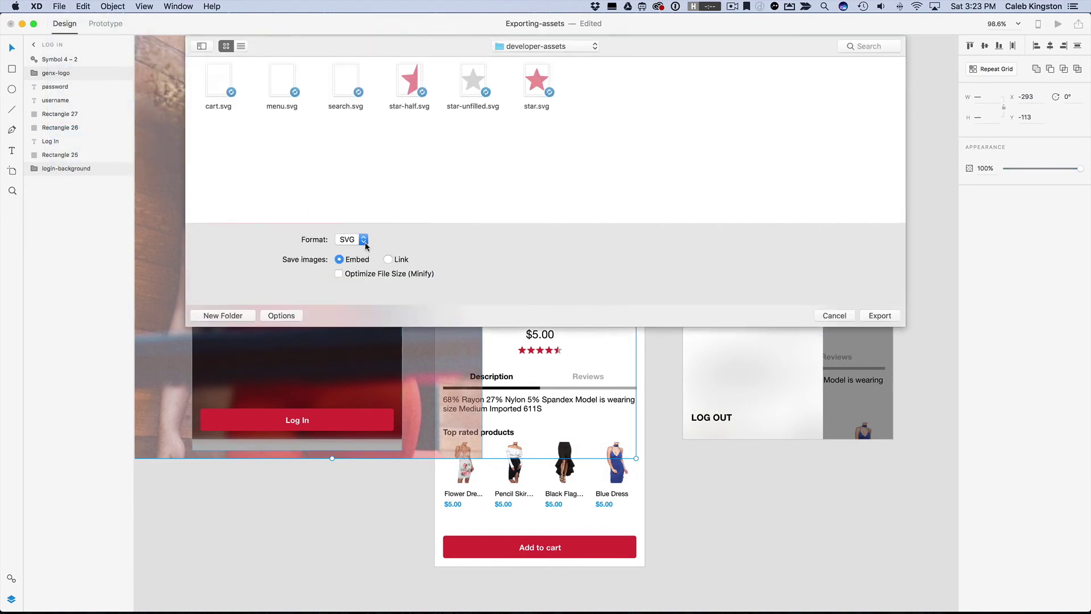
{"action": "left_click", "coordinate": [350, 240]}
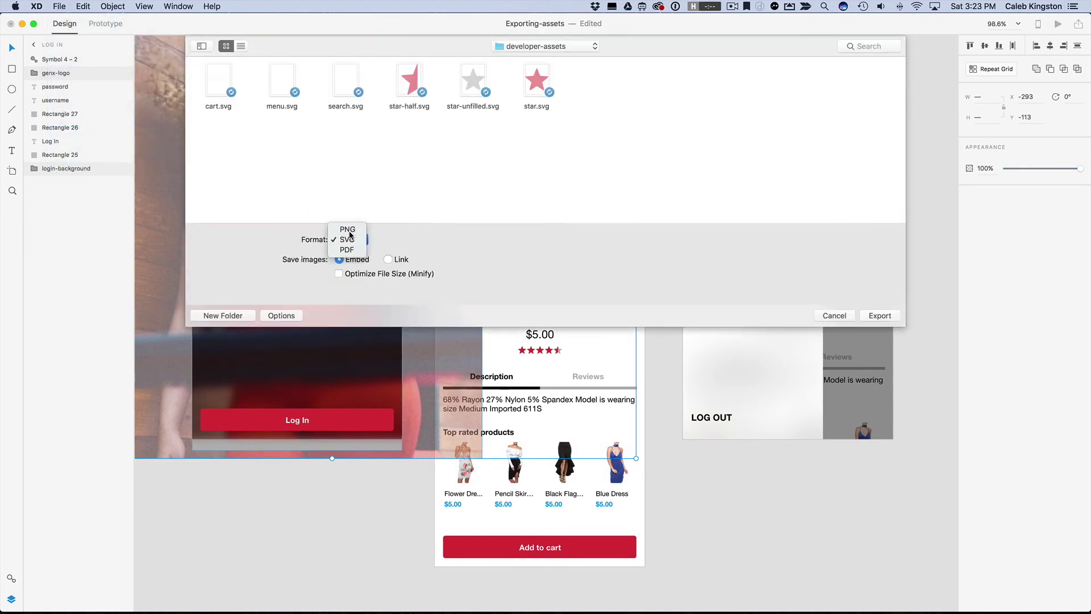
{"action": "left_click", "coordinate": [347, 229]}
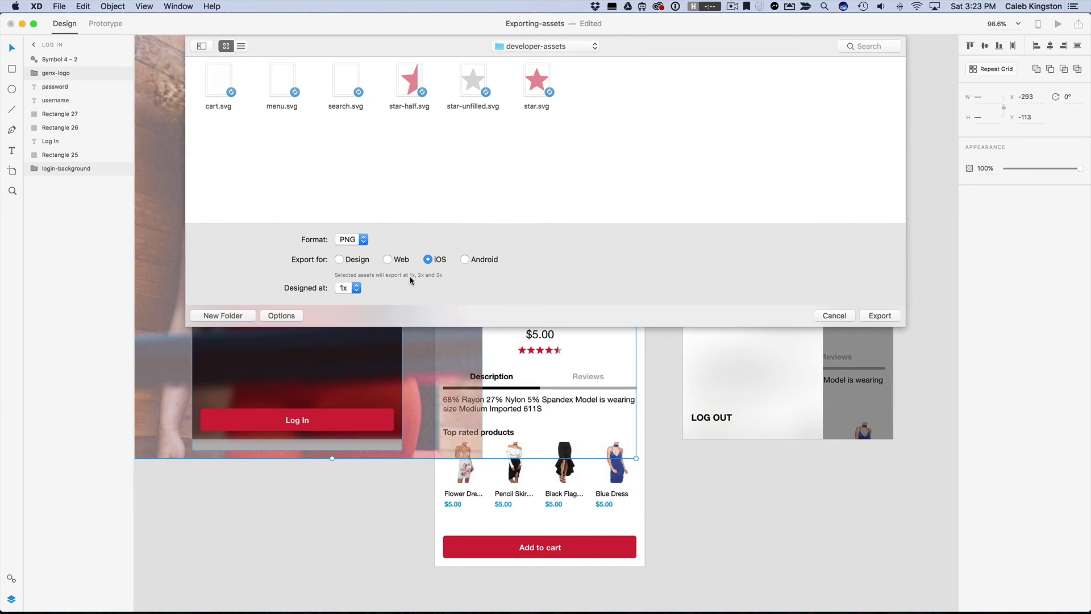
{"action": "left_click", "coordinate": [885, 315]}
- Enlarge the Finder developer-assets window and preview genx-logo at 1x, 2x and 3x
{"action": "key", "text": "super+Tab"}
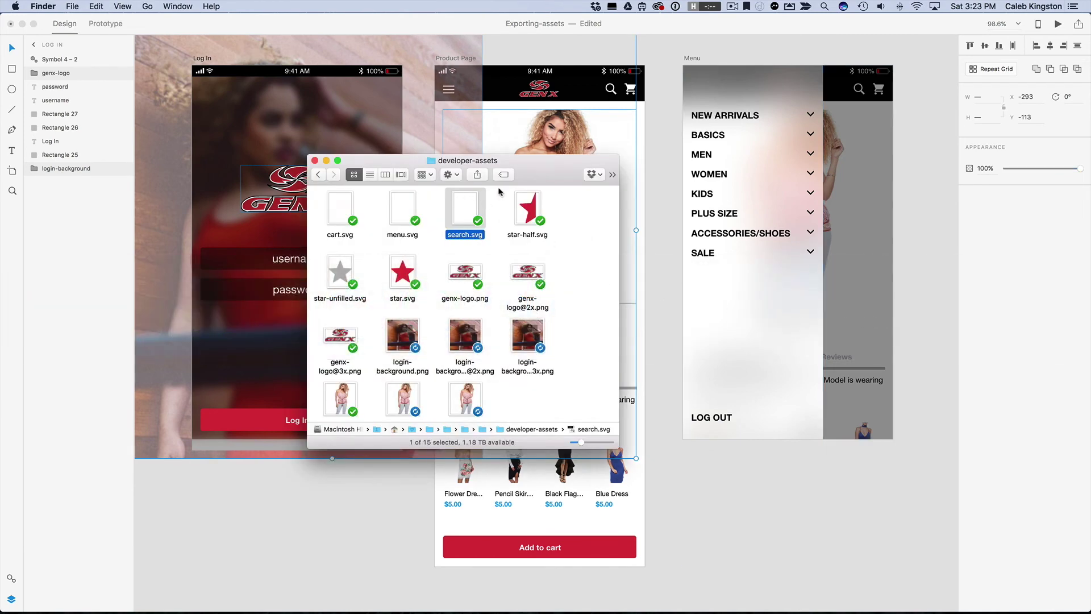
{"action": "left_click_drag", "start_coordinate": [543, 175], "coordinate": [485, 125]}
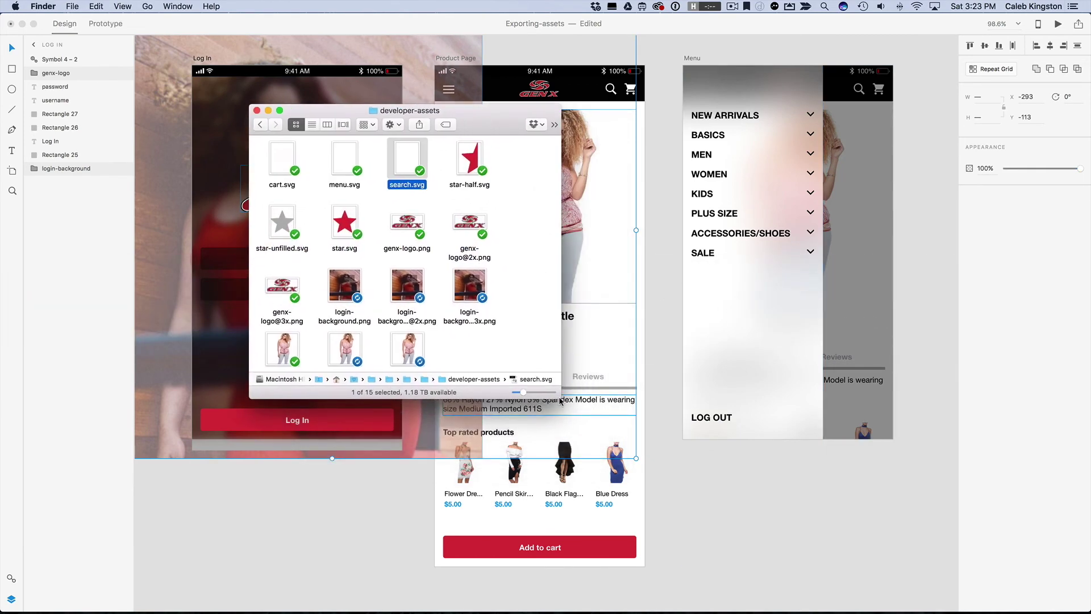
{"action": "left_click_drag", "start_coordinate": [561, 401], "coordinate": [685, 487]}
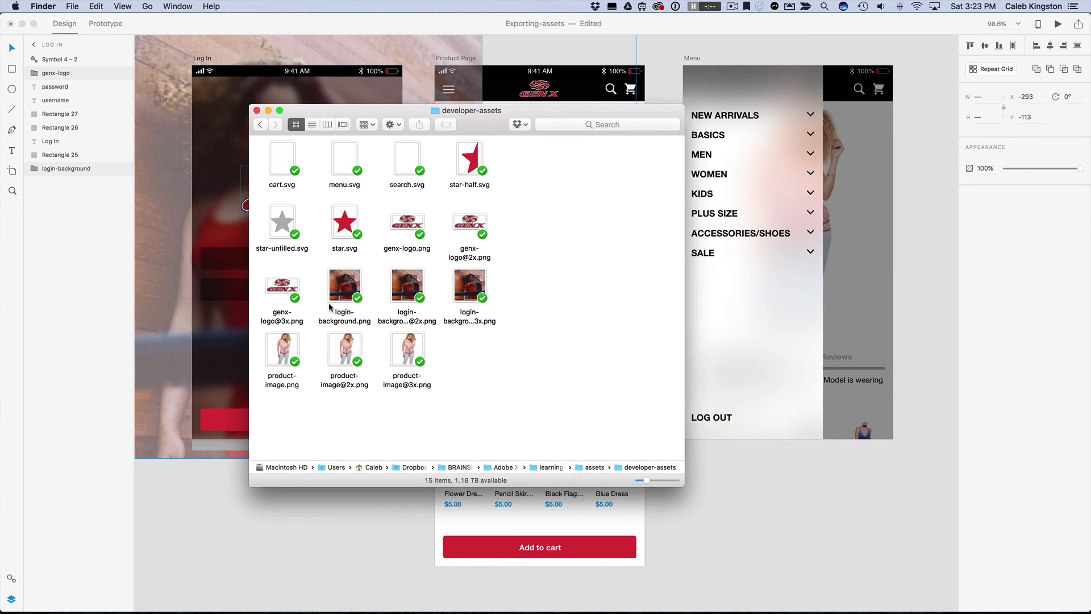
{"action": "left_click", "coordinate": [411, 227]}
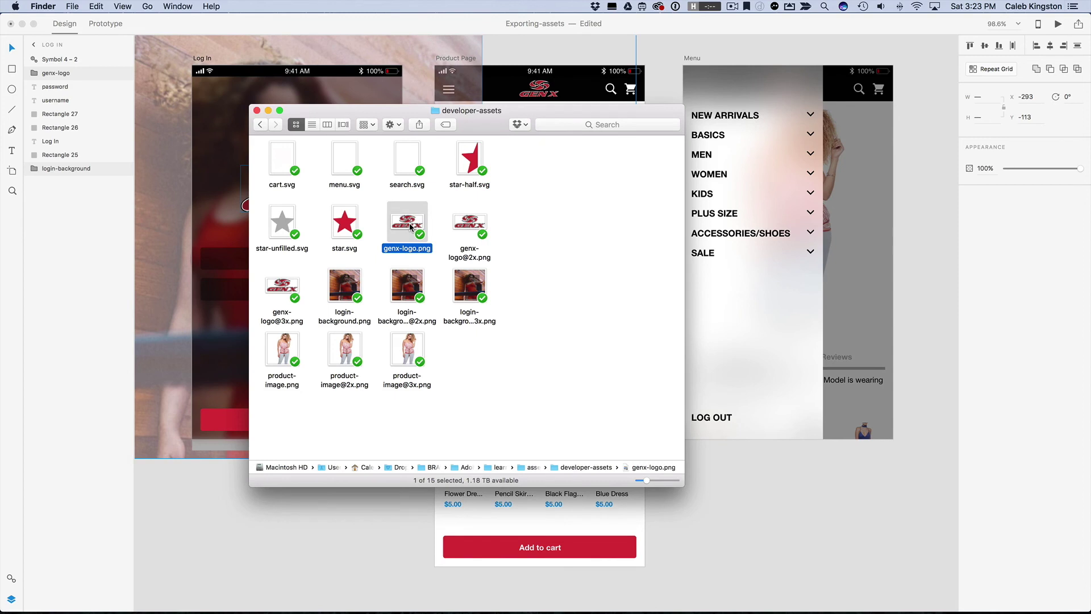
{"action": "key", "text": "space"}
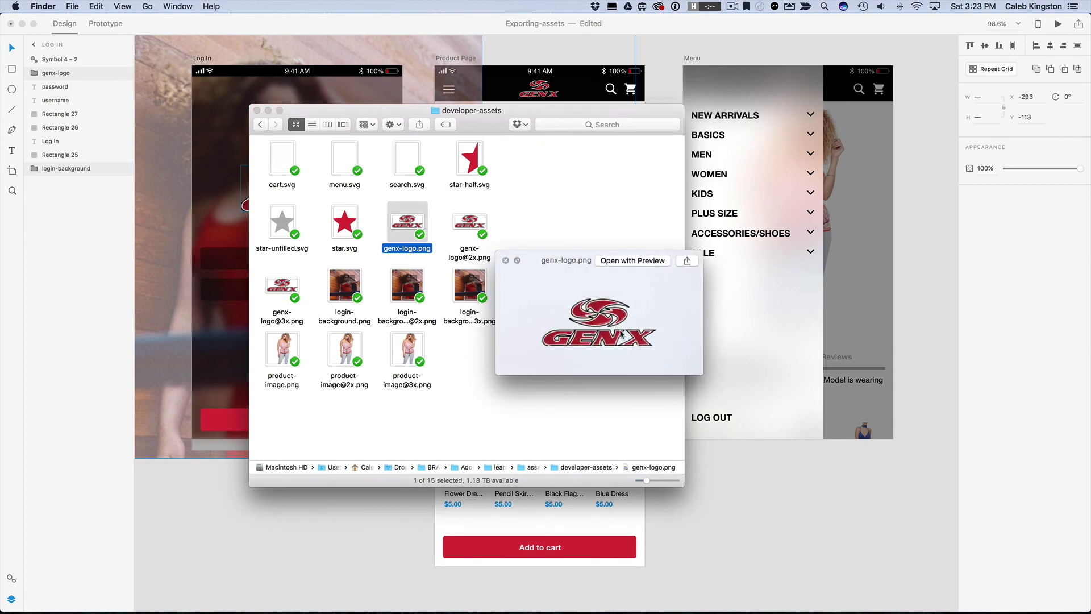
{"action": "left_click", "coordinate": [468, 227]}
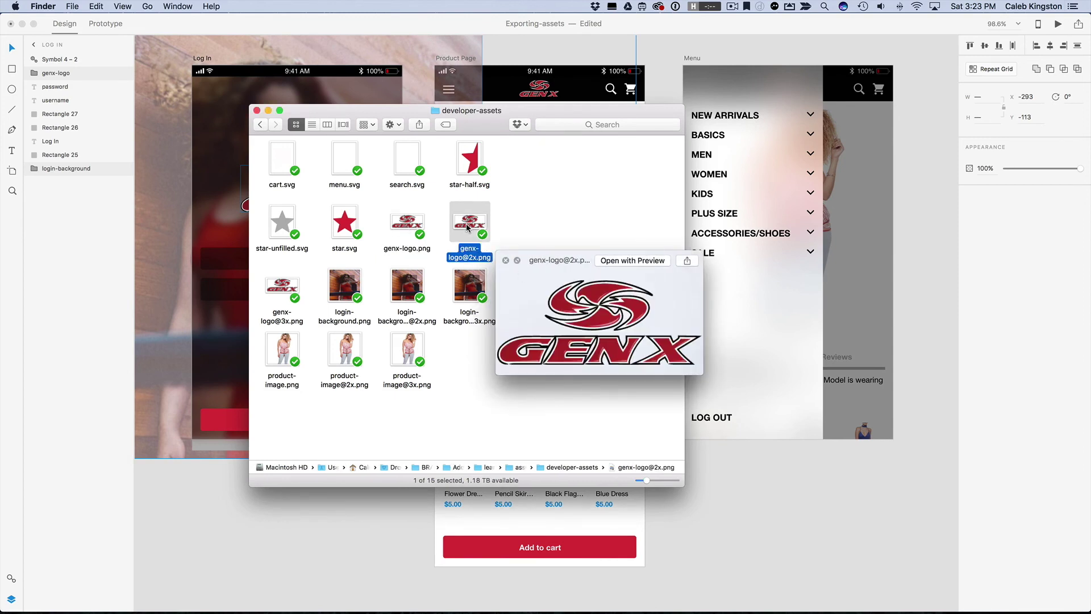
{"action": "left_click", "coordinate": [282, 290]}
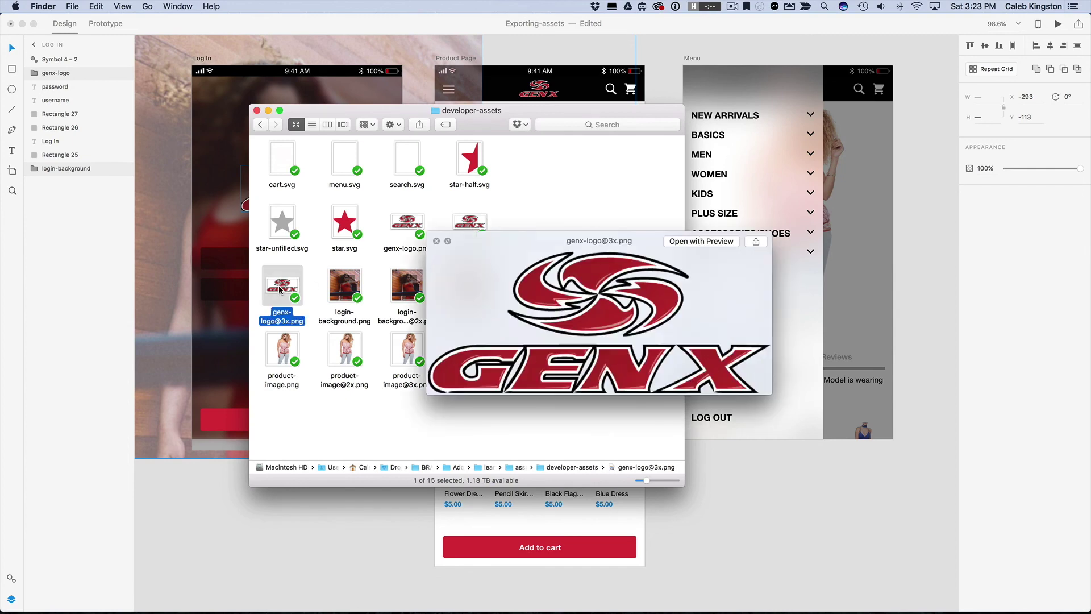
- Preview the login-background PNGs at 1x, 2x and 3x, then close the preview
{"action": "left_click", "coordinate": [436, 241]}
{"action": "left_click", "coordinate": [344, 285]}
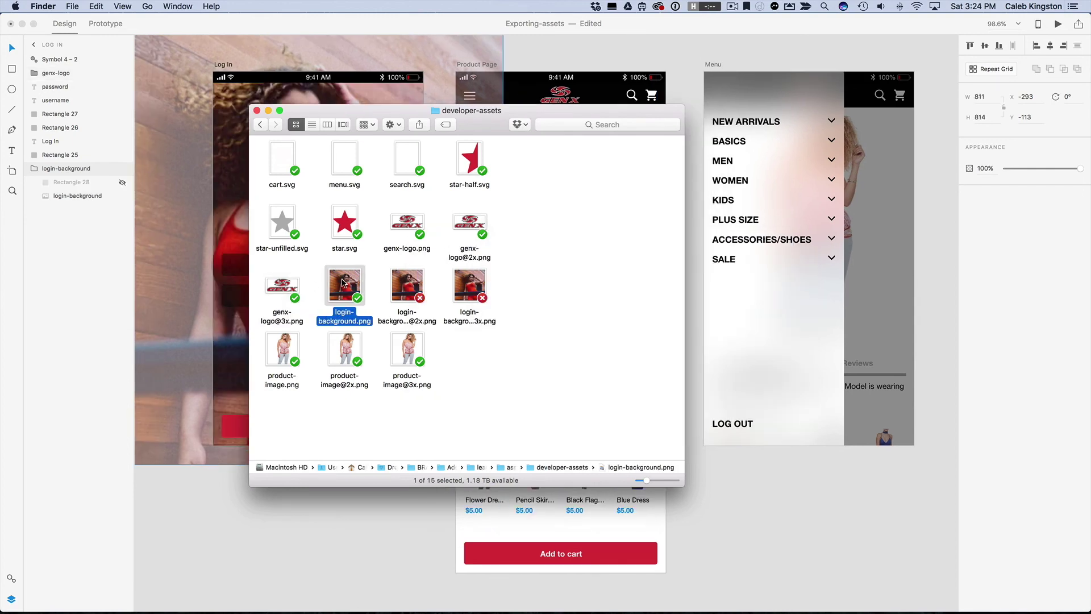
{"action": "key", "text": "space"}
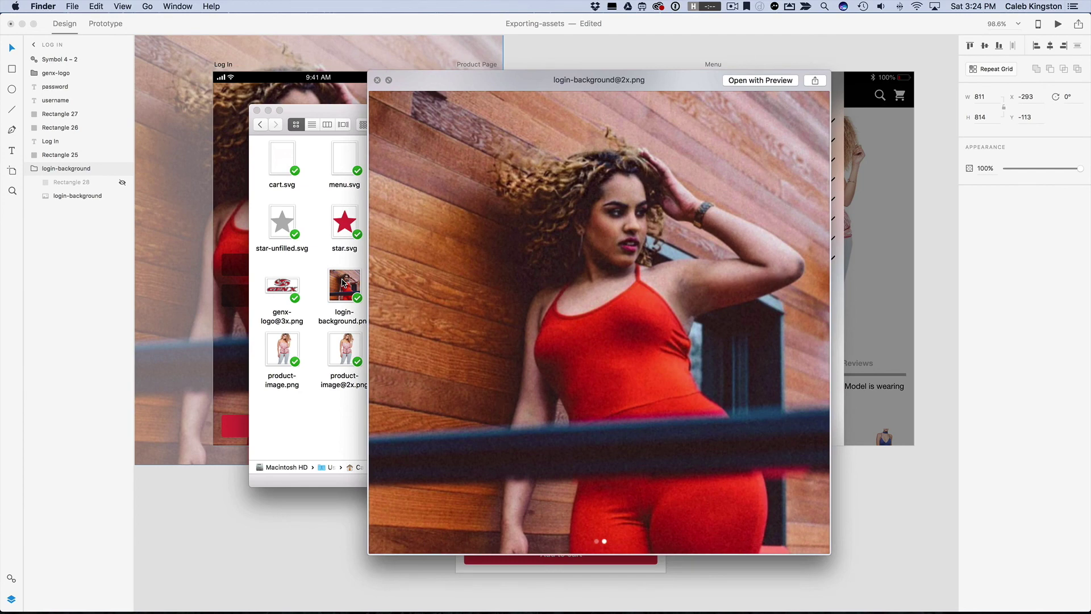
{"action": "key", "text": "Right"}
{"action": "key", "text": "Left"}
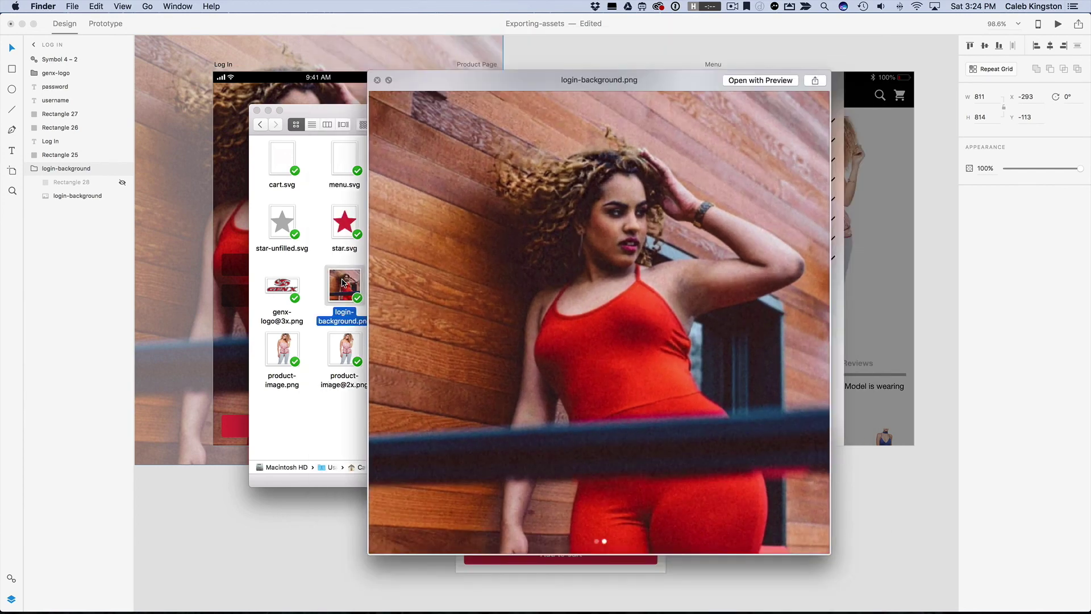
{"action": "key", "text": "space"}
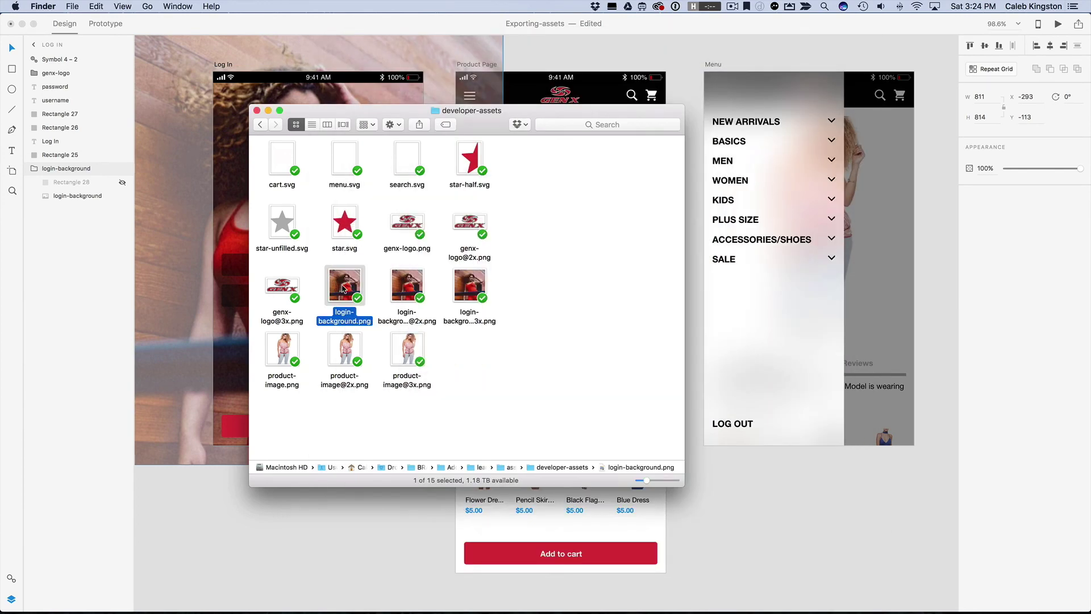